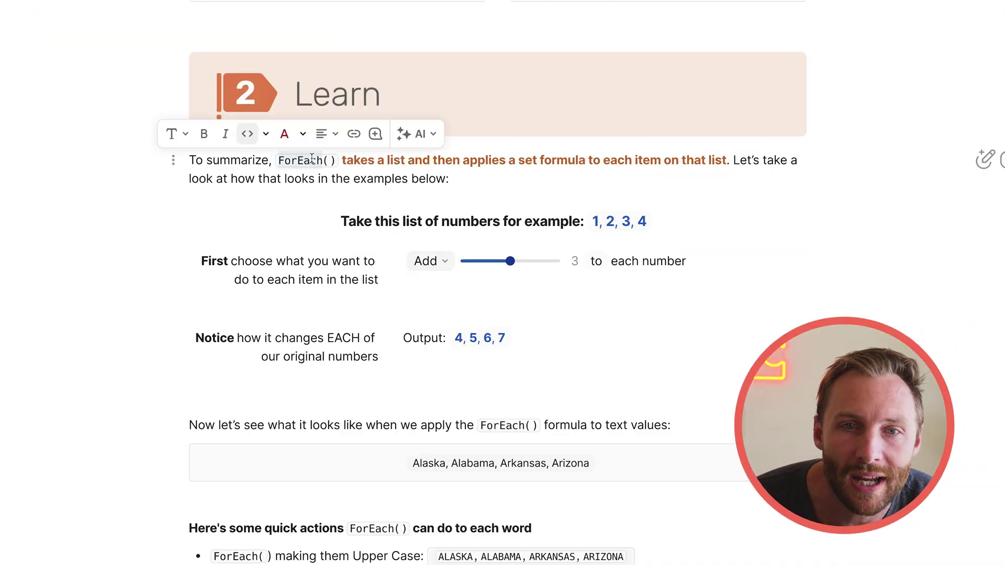
- Highlight the ForEach explanation phrases in the summary and scroll to the number example
left_click(340, 161)
left_click_drag(341, 160, 400, 156)
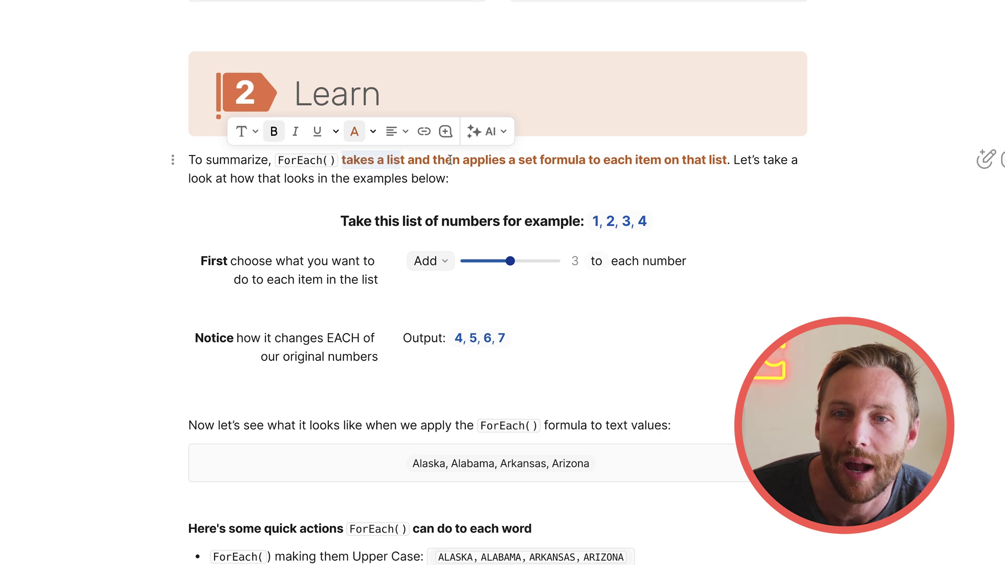
left_click_drag(538, 160, 715, 162)
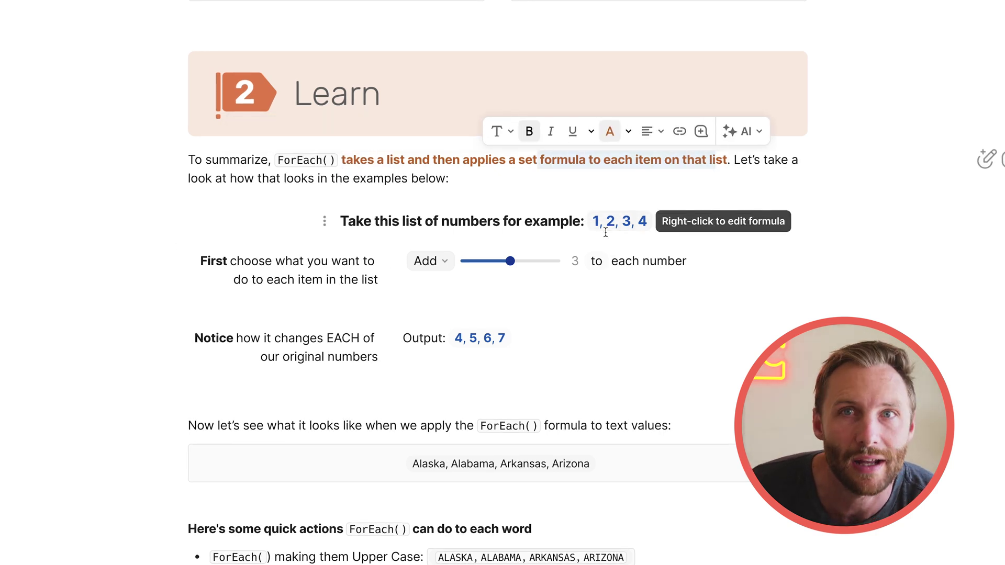
scroll(576, 261, "down", 1)
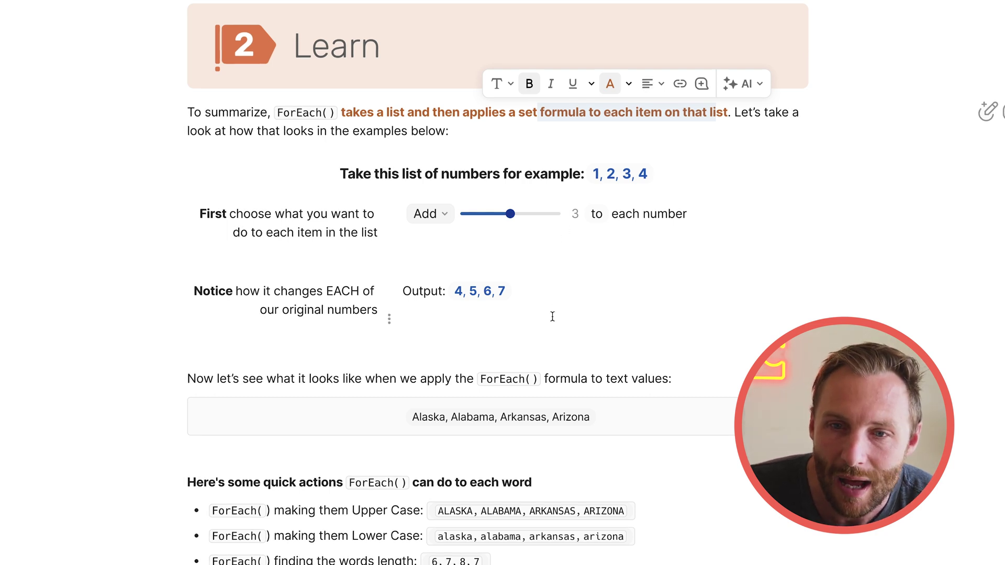
scroll(552, 316, "down", 1)
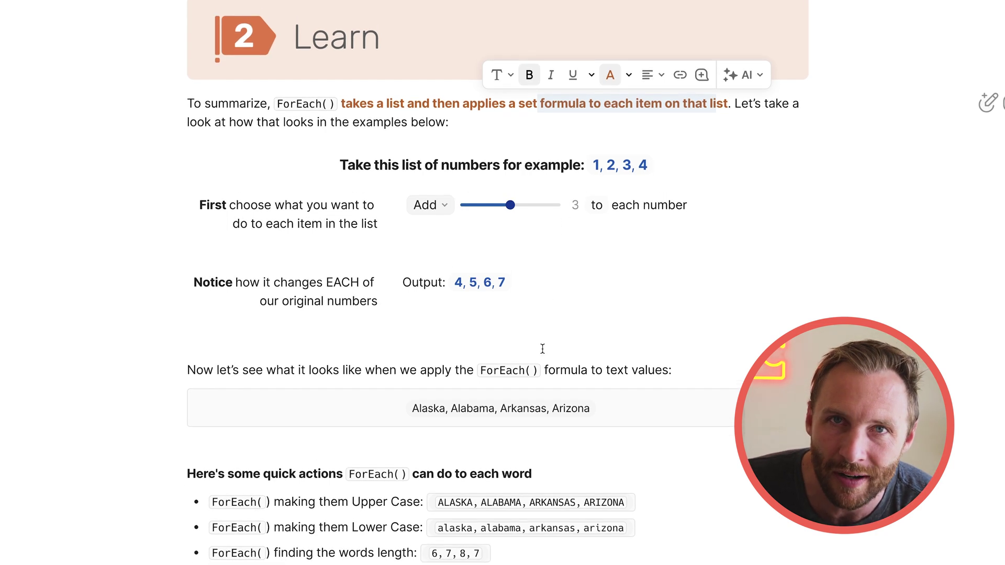
scroll(591, 408, "down", 3)
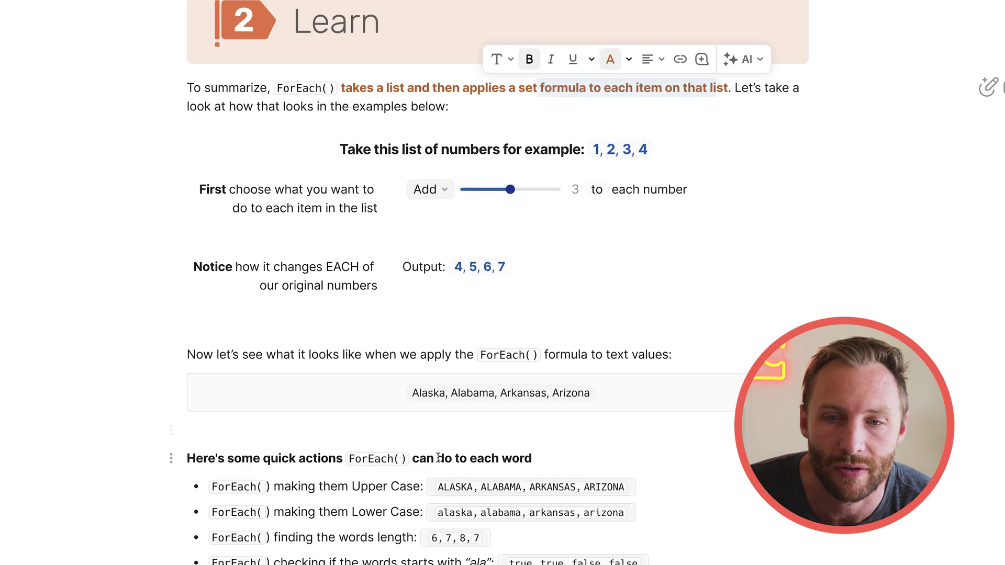
scroll(438, 456, "up", 5)
scroll(438, 456, "down", 1)
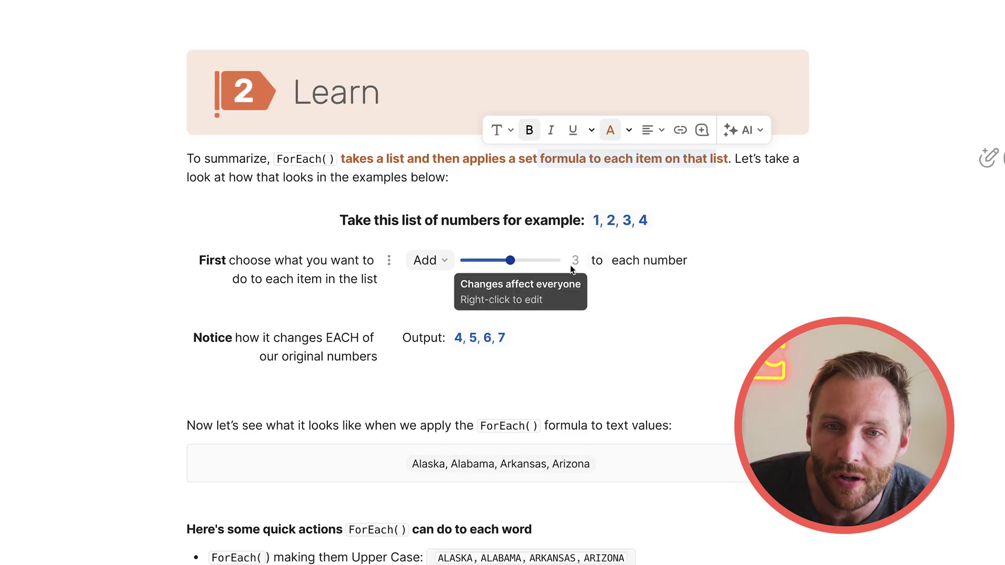
- Inspect the numberList formula List(1,2,3,4) and the List function hint, then close it
right_click(624, 220)
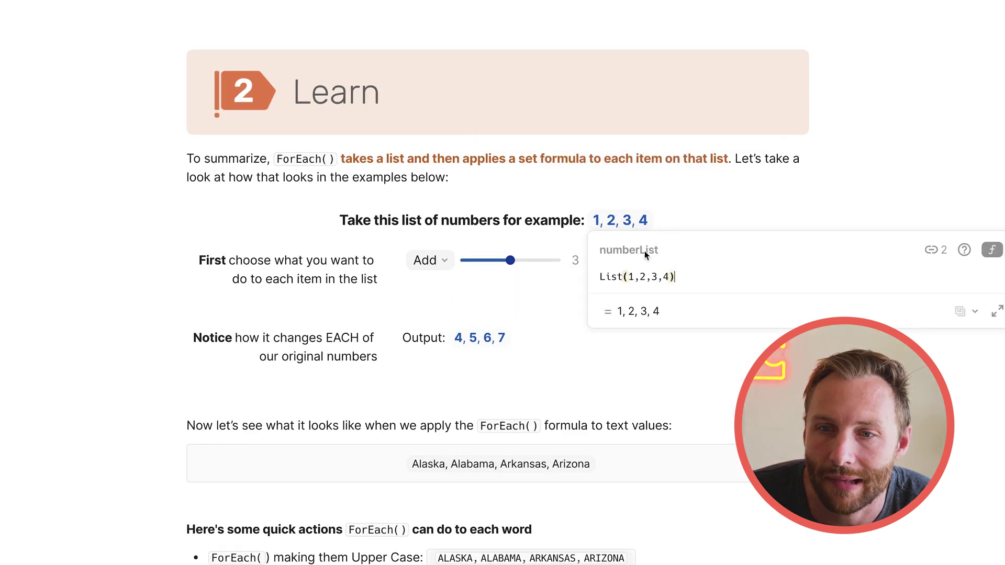
left_click(634, 282)
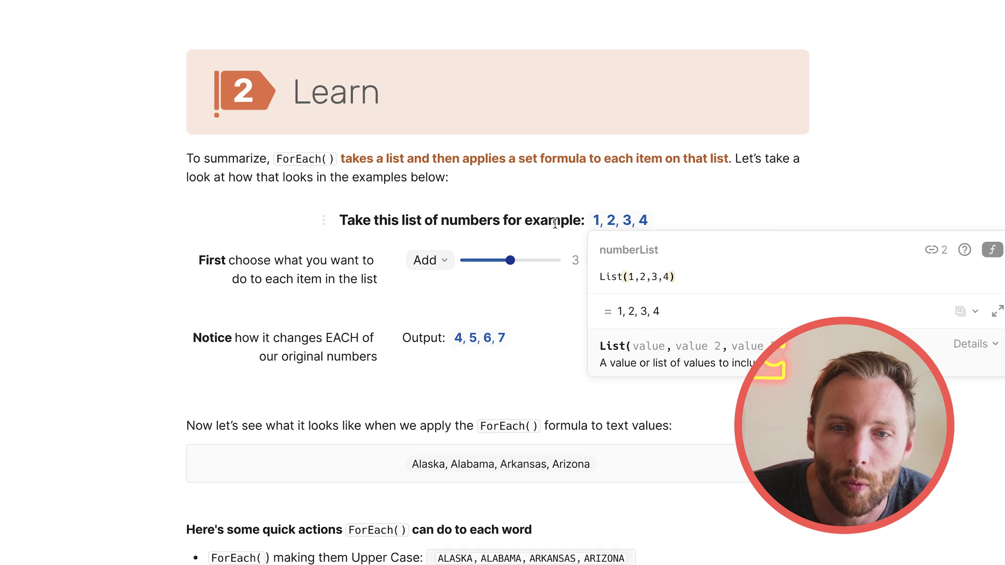
left_click(469, 165)
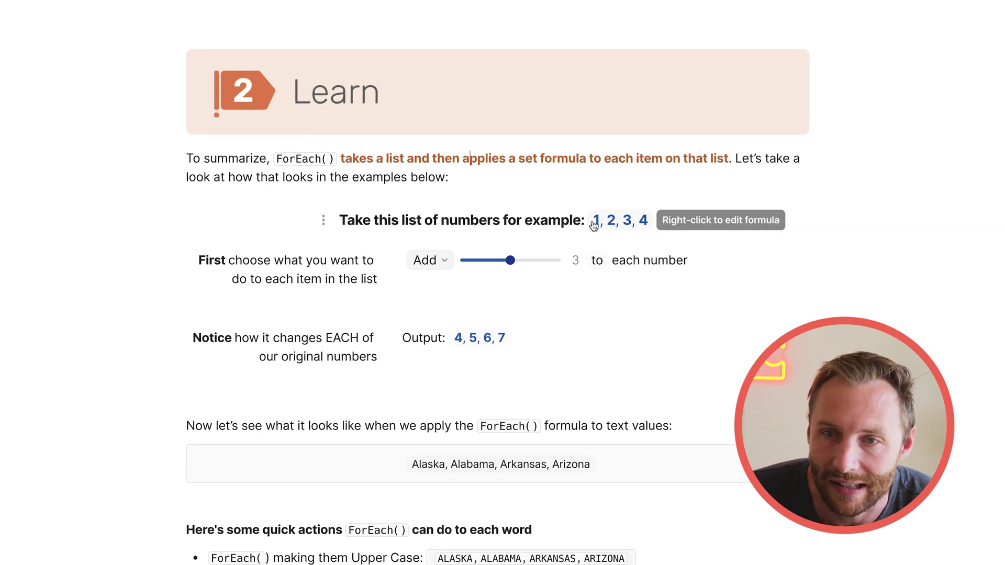
left_click(595, 158)
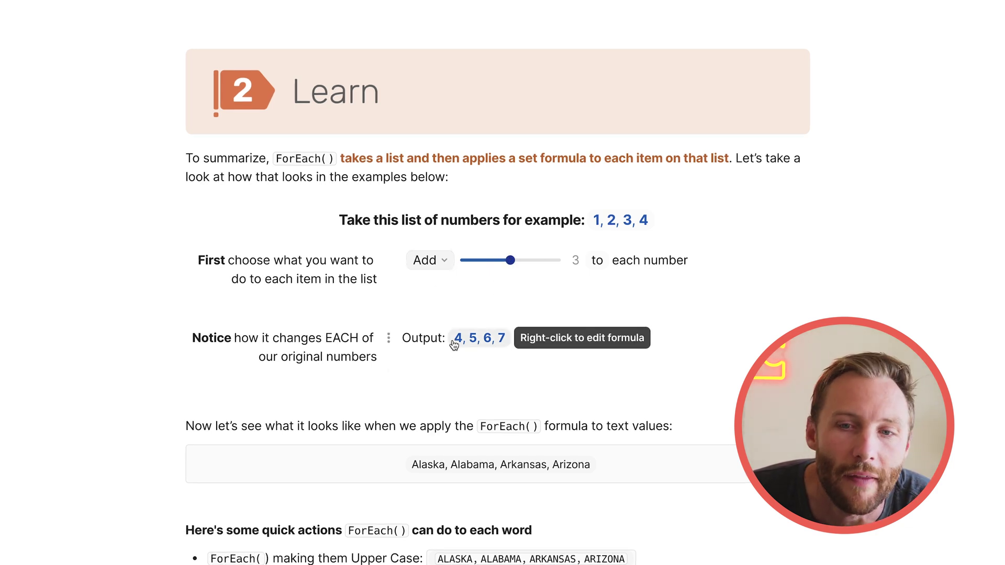
- Try Subtract, set the amount slider to 5, then switch back to Add for 6, 7, 8, 9
left_click(440, 265)
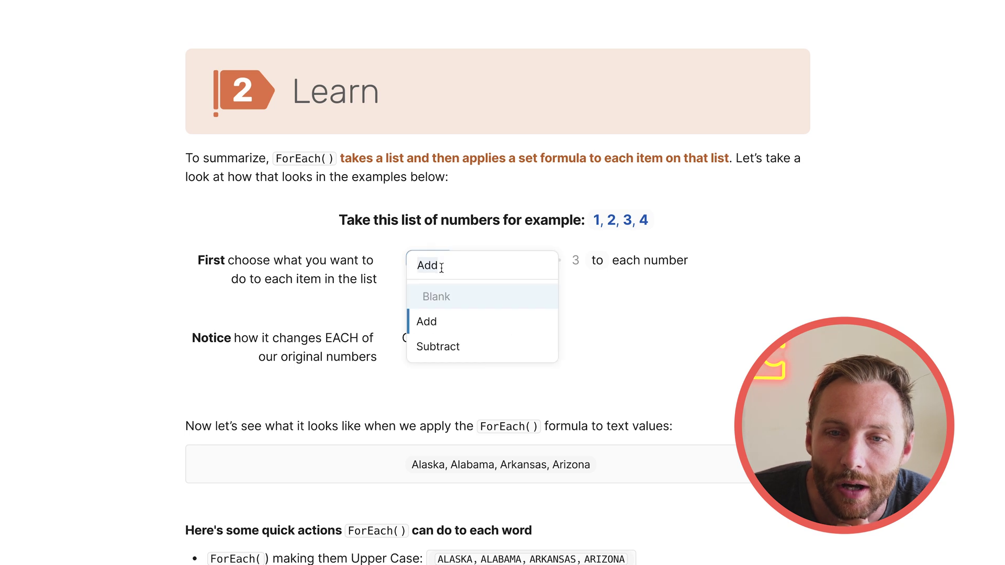
left_click(459, 344)
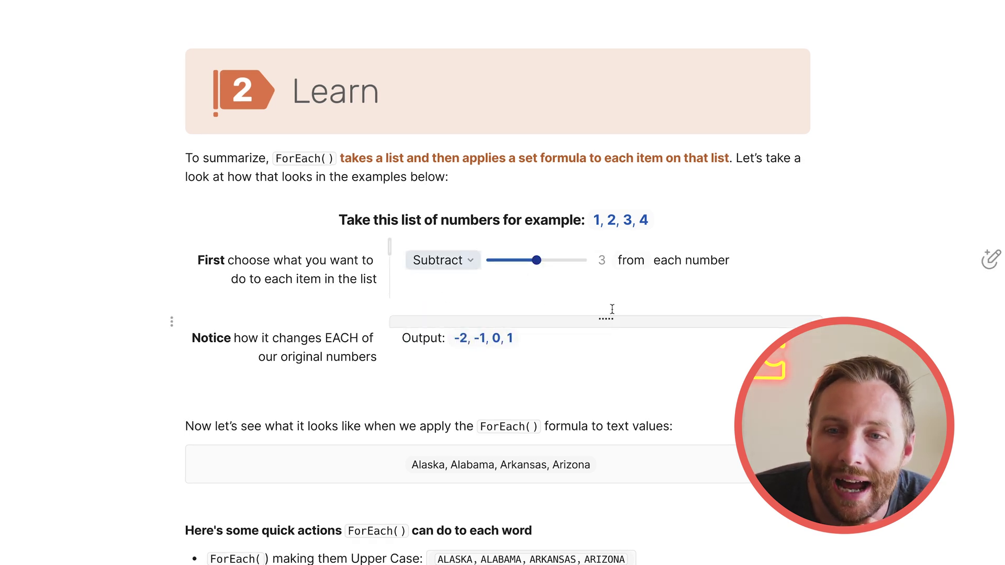
left_click_drag(535, 260, 582, 261)
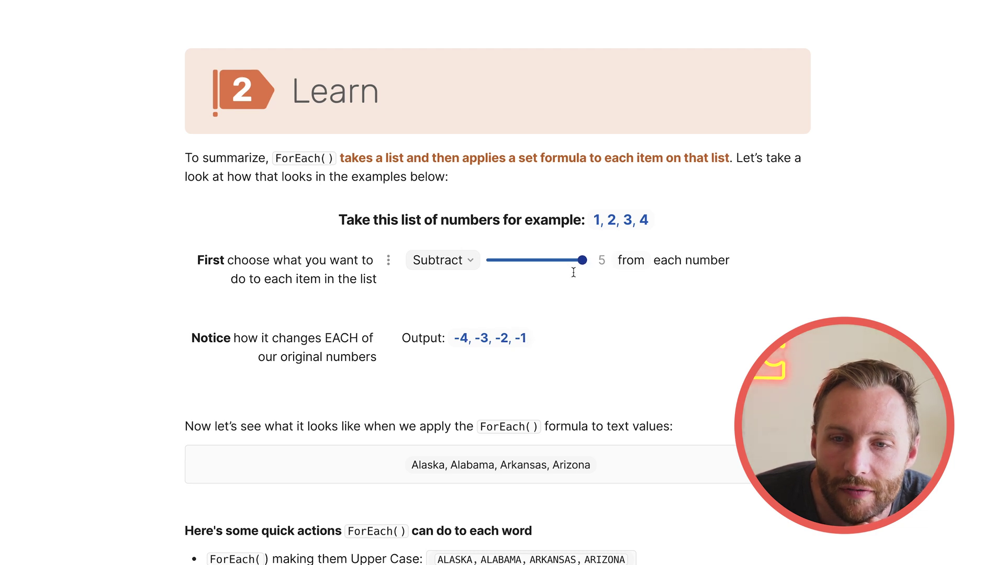
left_click(460, 262)
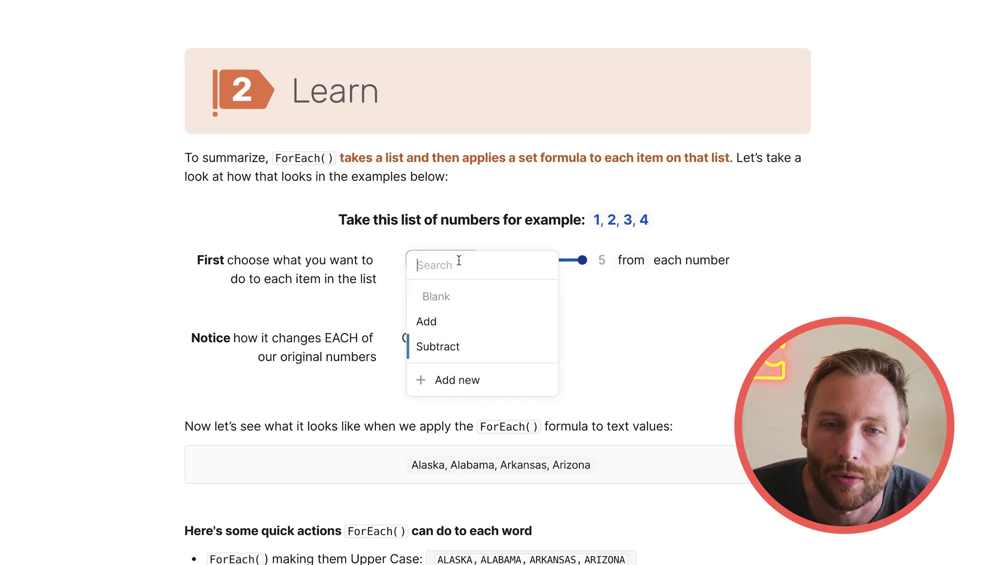
left_click(460, 325)
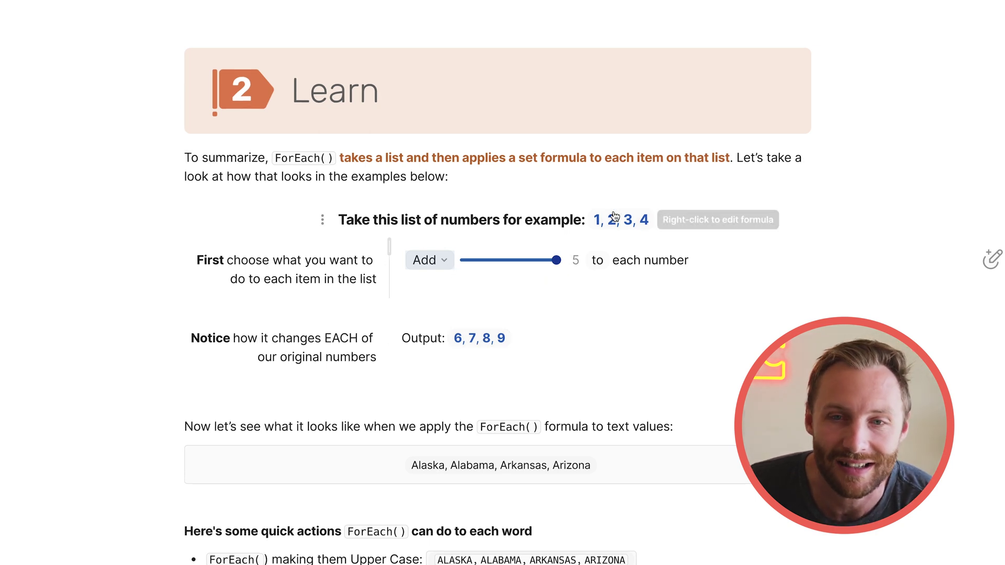
scroll(530, 386, "down", 1)
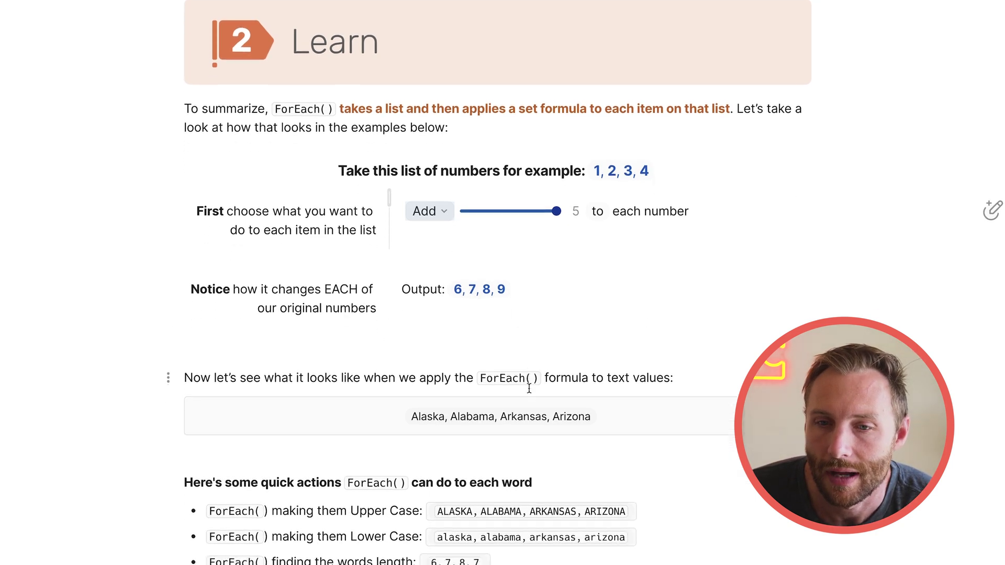
- Inspect the List of States formula and highlight part of the Upper Case bullet
scroll(542, 366, "down", 1)
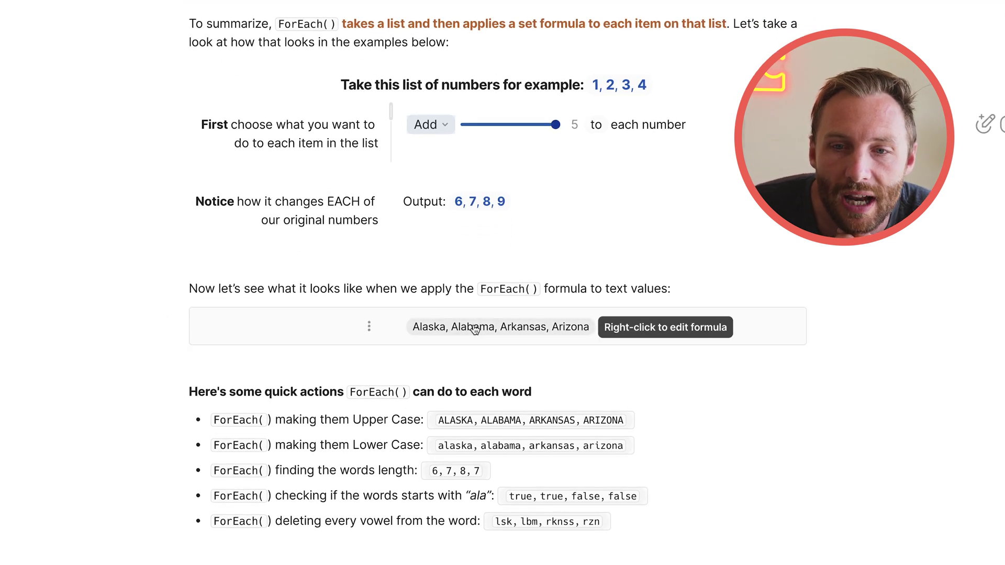
right_click(473, 350)
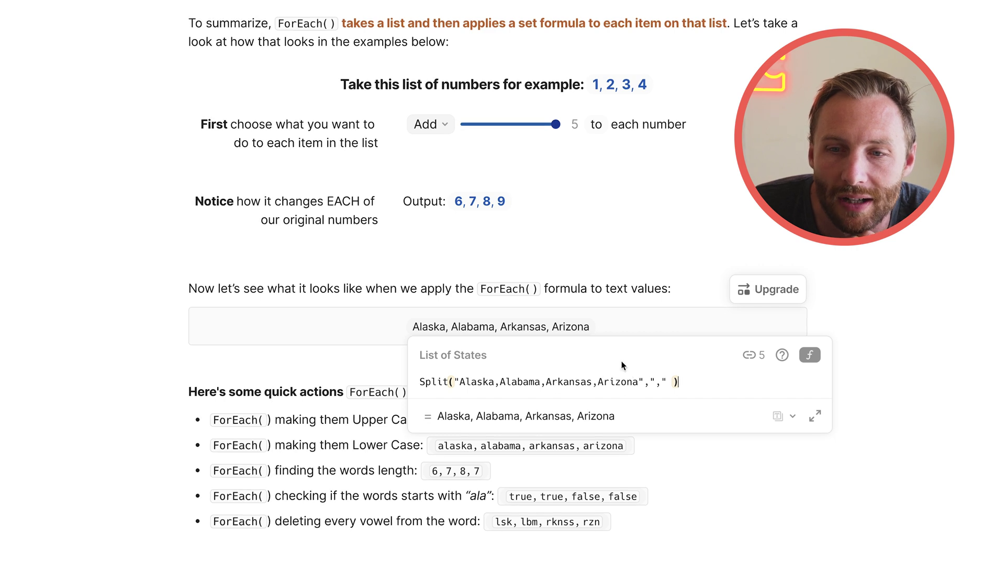
left_click(315, 430)
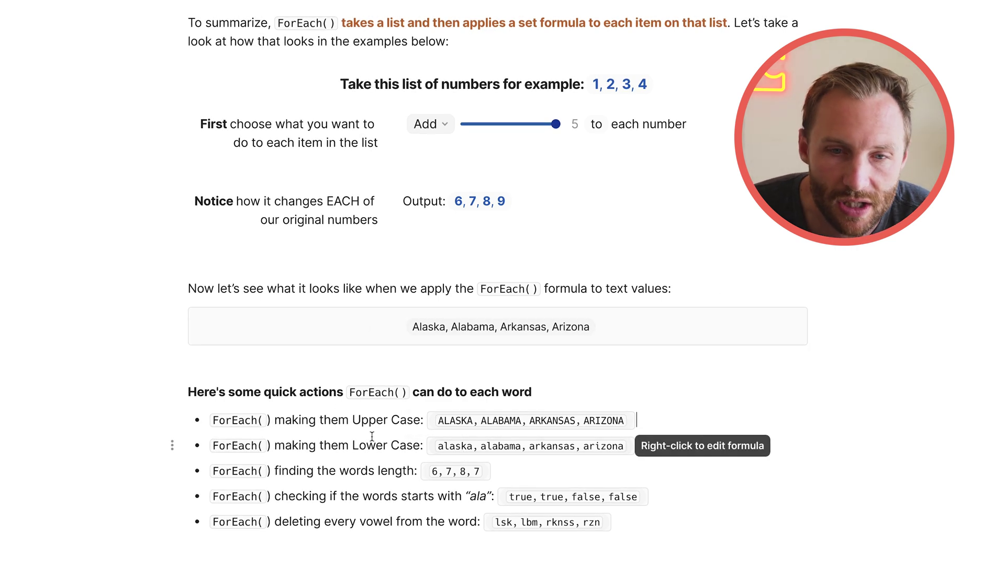
left_click_drag(282, 421, 390, 421)
- View the upper-case and lower-case formulas, showing the CurrentValue description in each
right_click(487, 423)
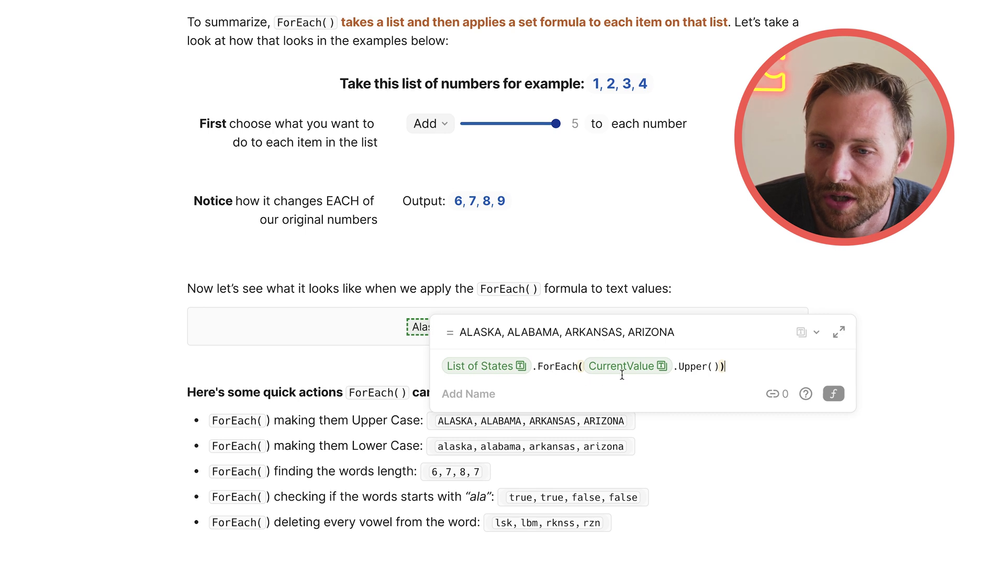
mouse_move(690, 366)
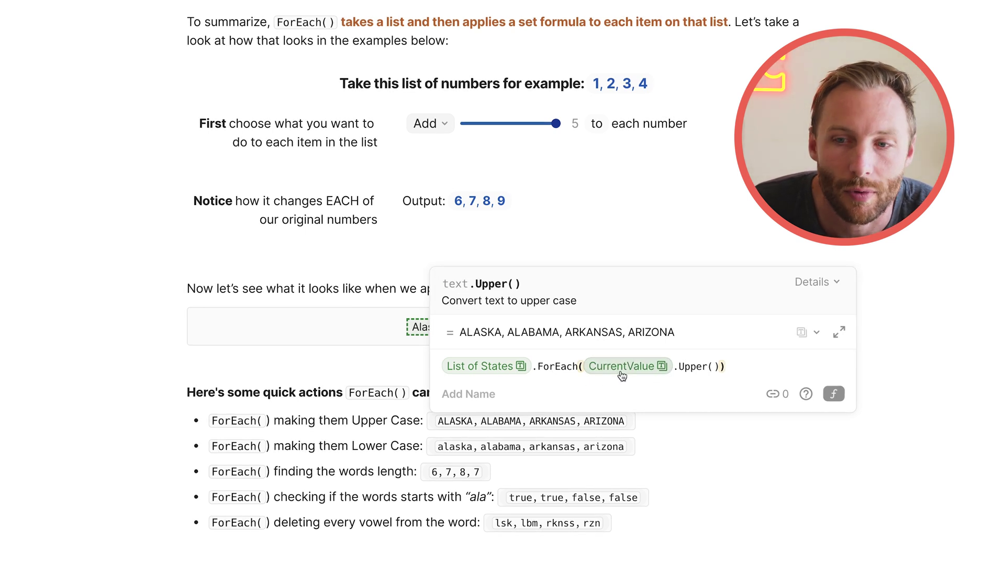
left_click(621, 368)
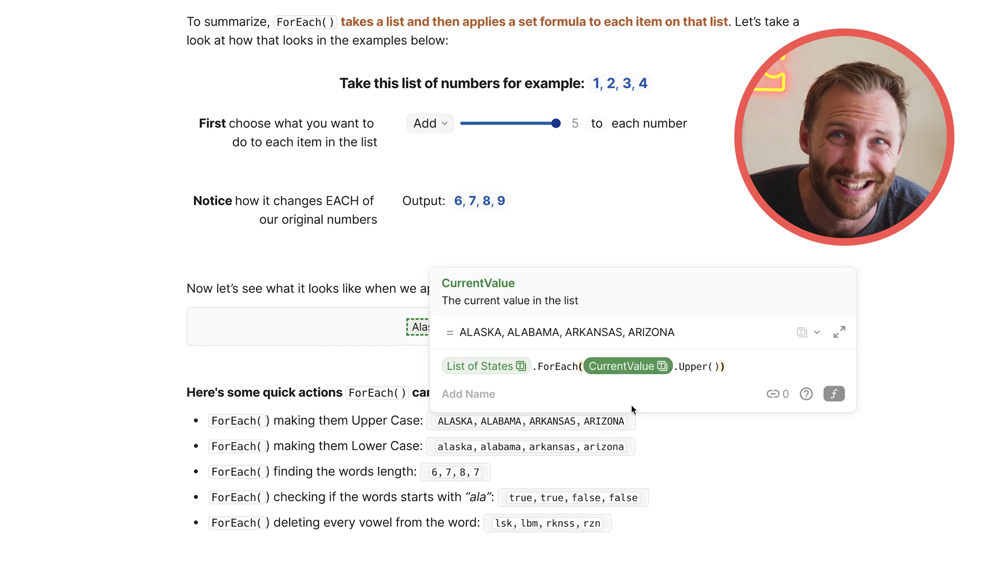
left_click(453, 456)
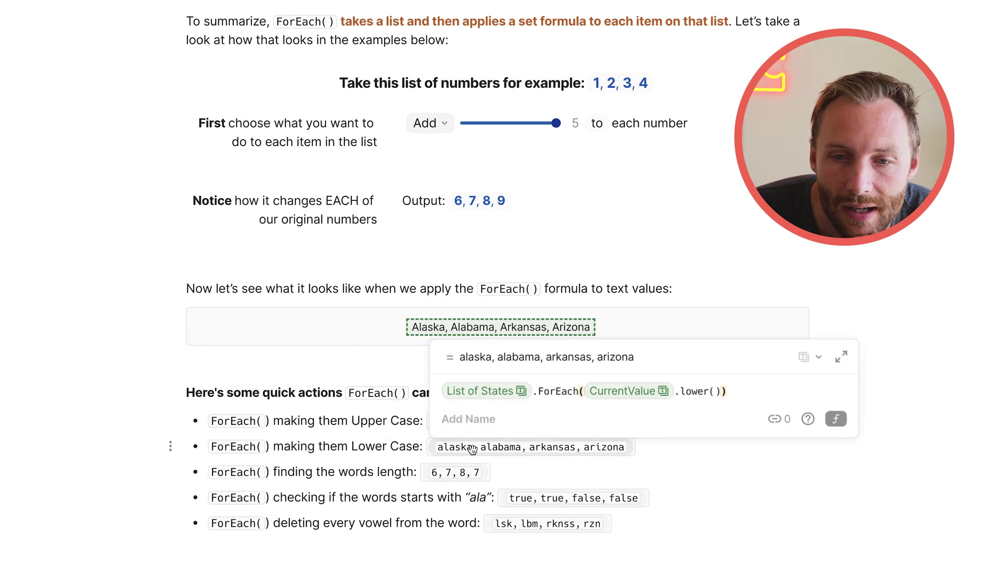
right_click(472, 454)
left_click(642, 403)
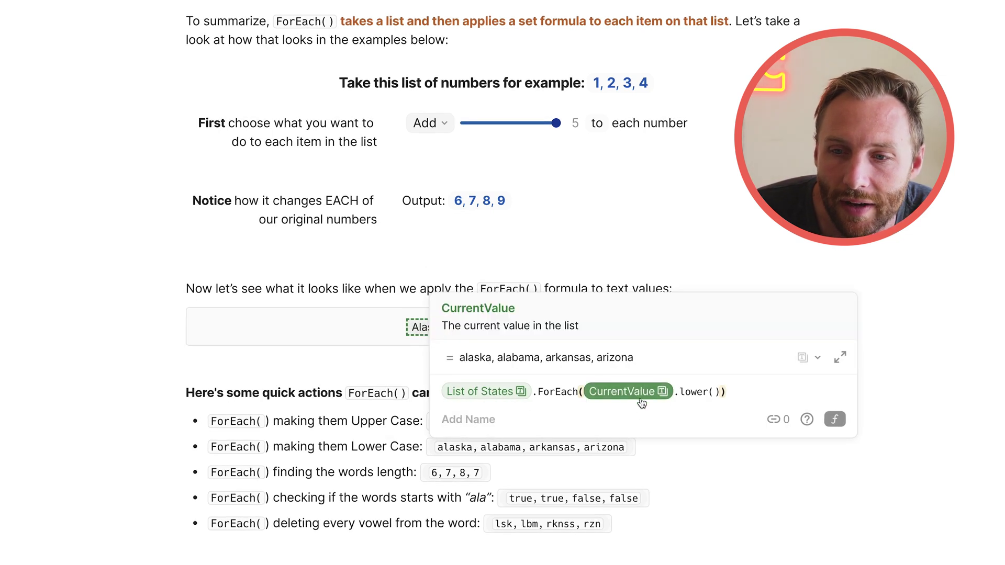
- View the word-length formula with its FormulaMap help, then reopen the lower-case formula
right_click(456, 473)
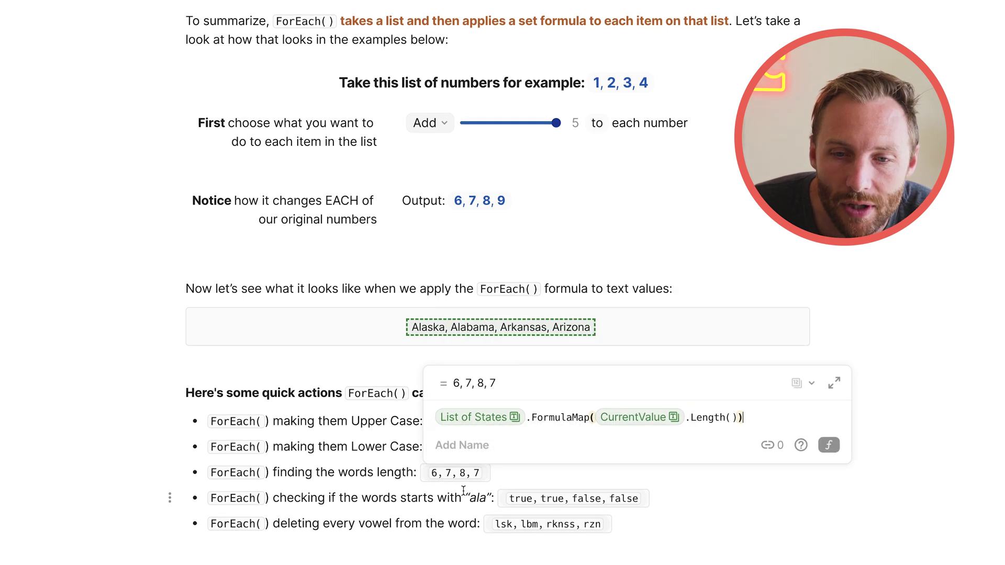
left_click(548, 417)
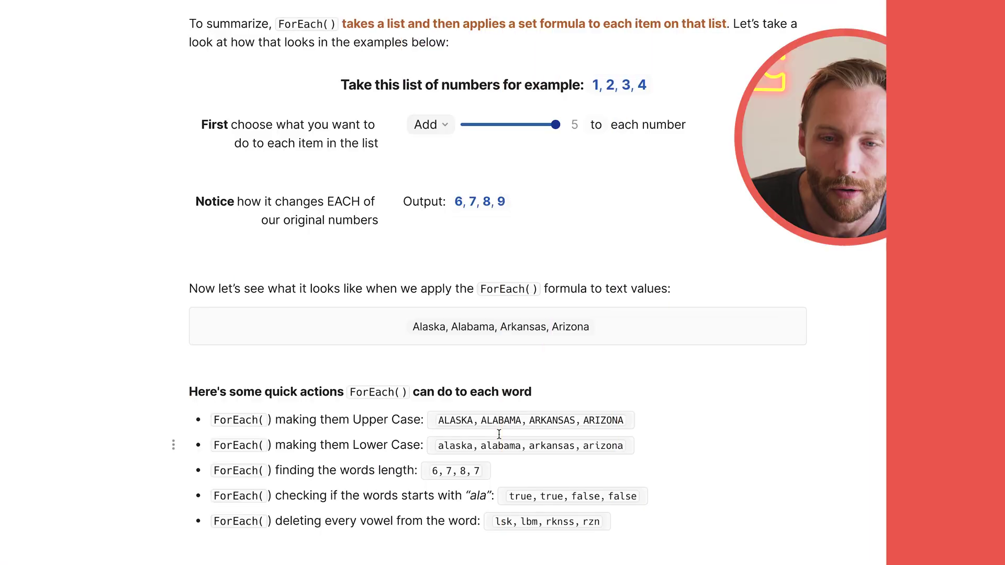
right_click(497, 445)
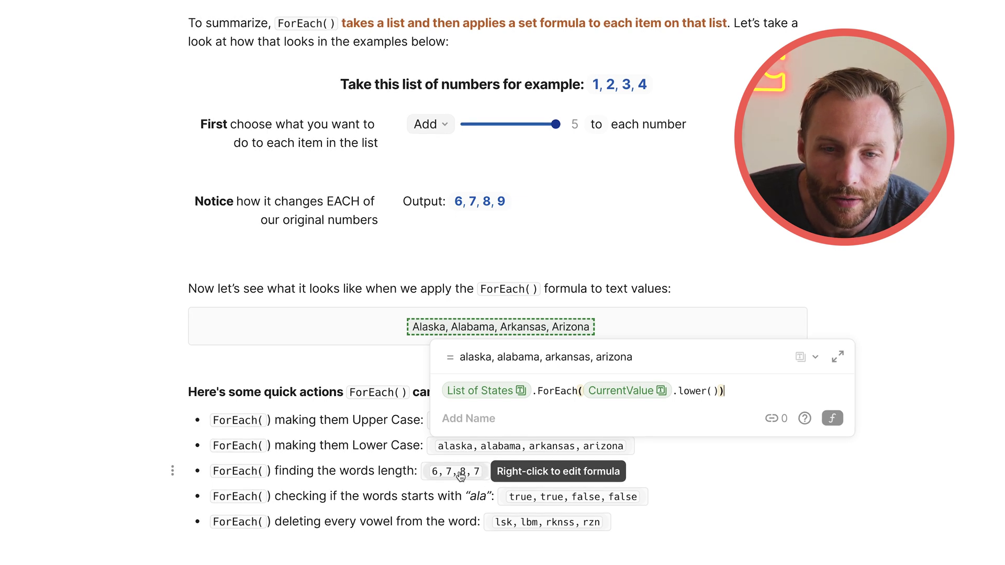
- Check CurrentValue in the StartsWith(CurrentValue,"ala",ignoreCase: true) formula, then close the editor
right_click(552, 496)
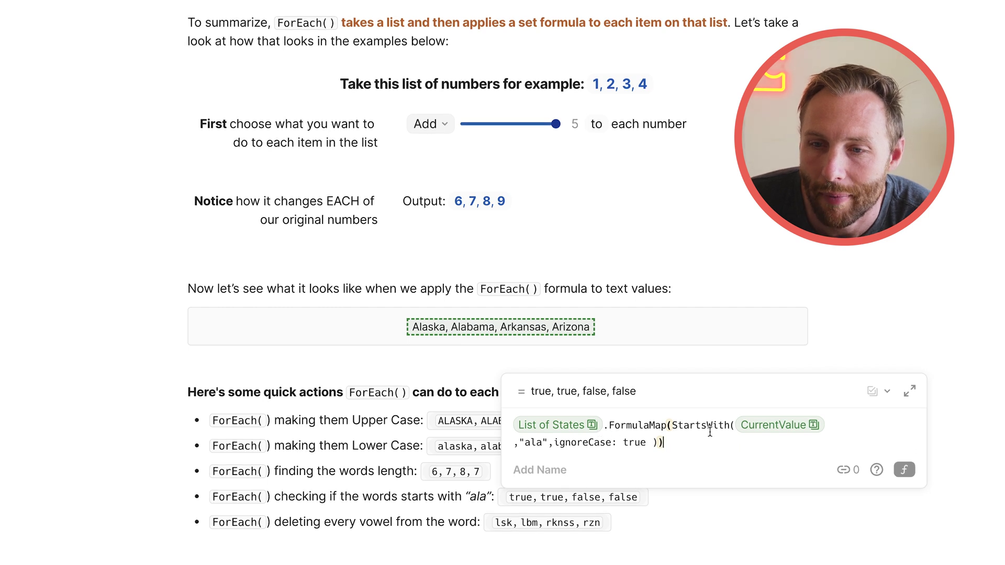
left_click(793, 429)
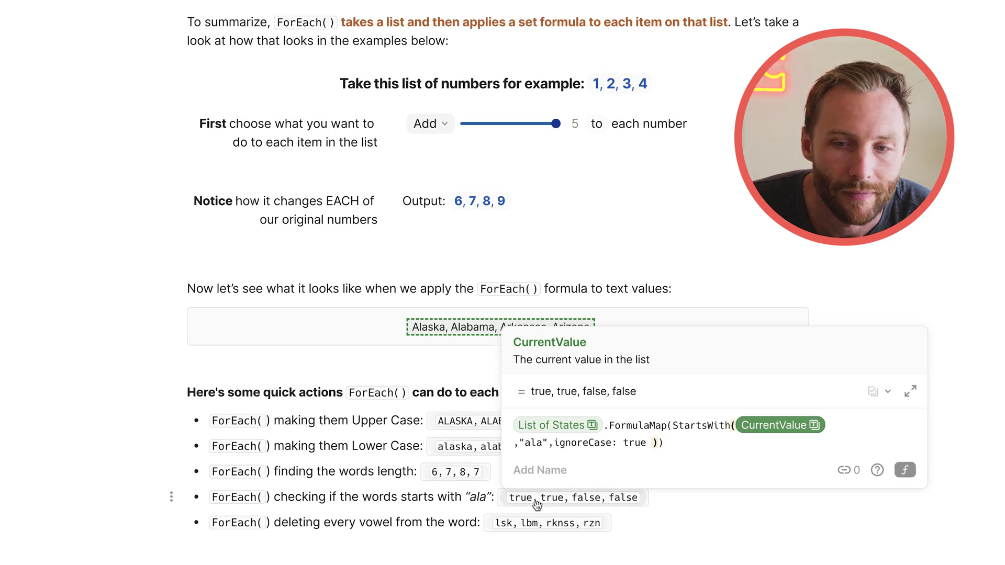
left_click(418, 498)
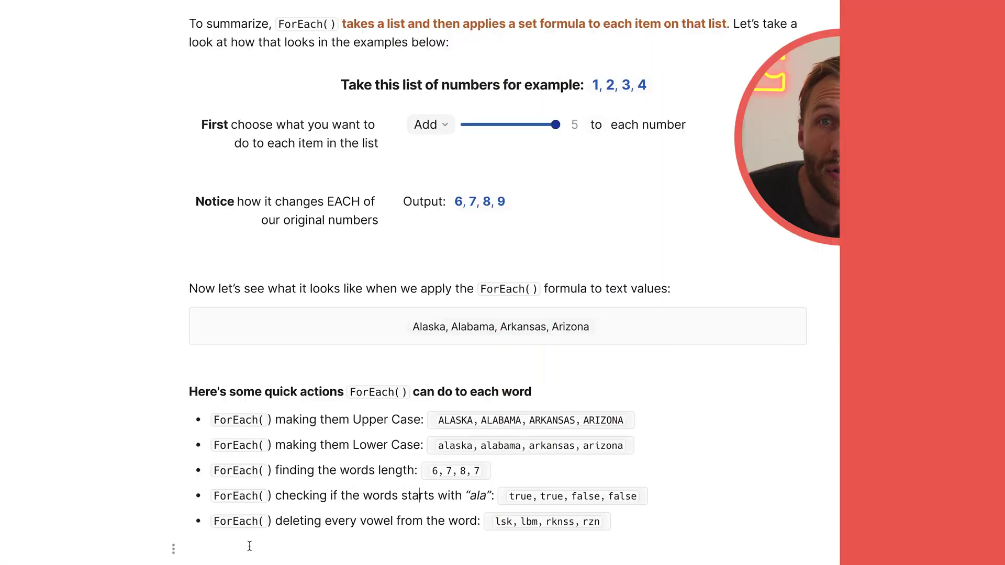
- Scroll to the Don't Forget CurrentValue! callout, highlight its explanation, and reveal the page sidebar
scroll(249, 546, "down", 2)
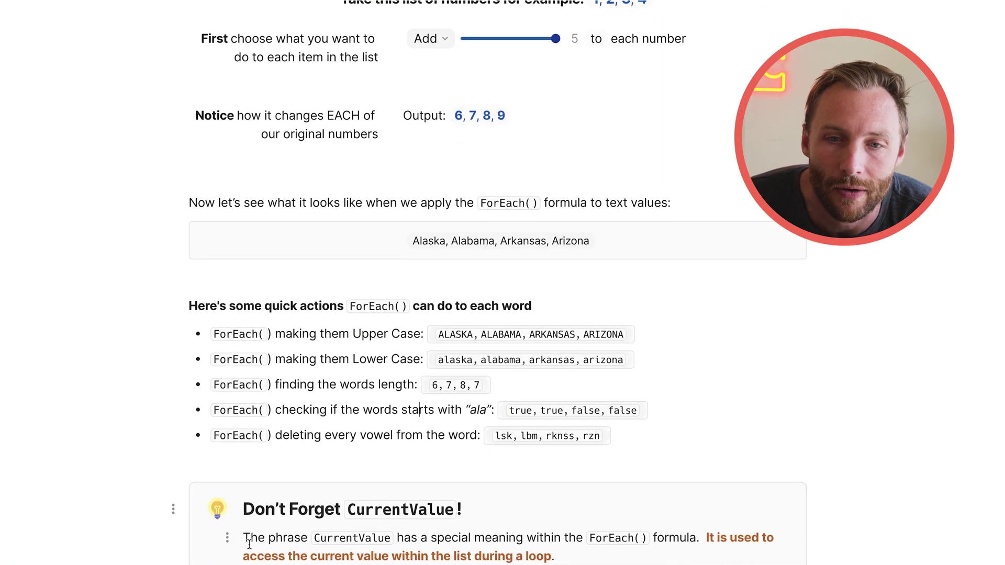
scroll(249, 546, "down", 5)
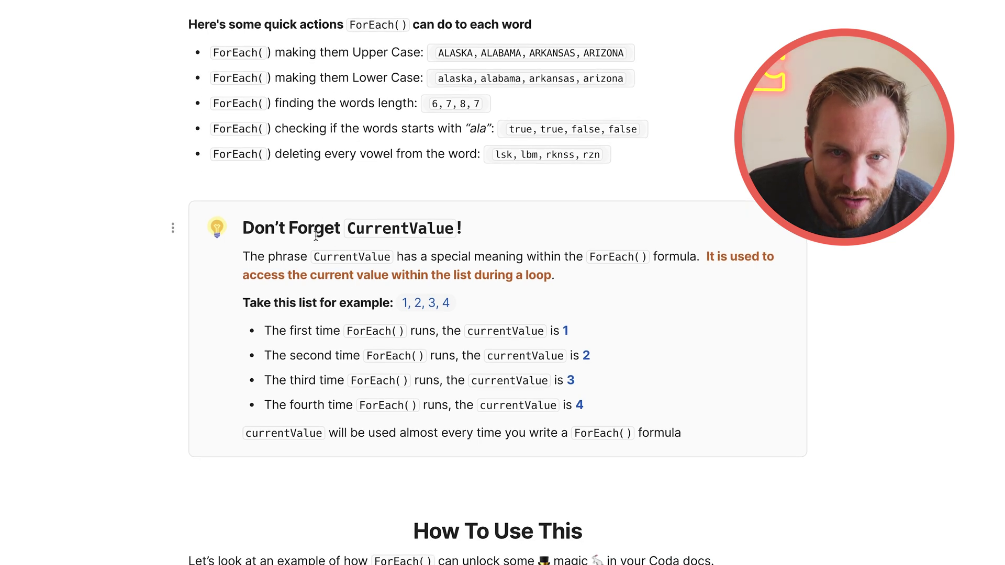
left_click_drag(246, 257, 574, 270)
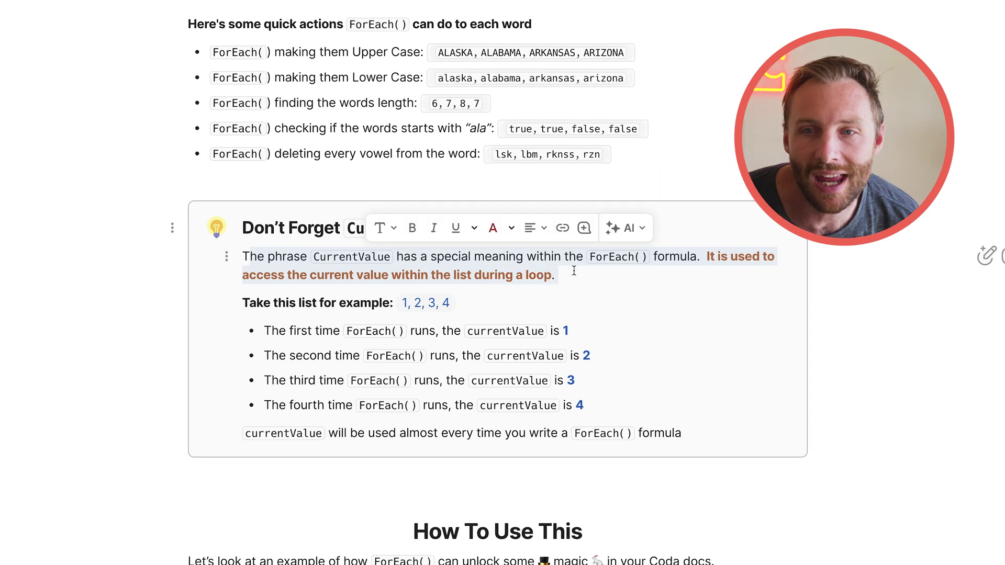
left_click(612, 278)
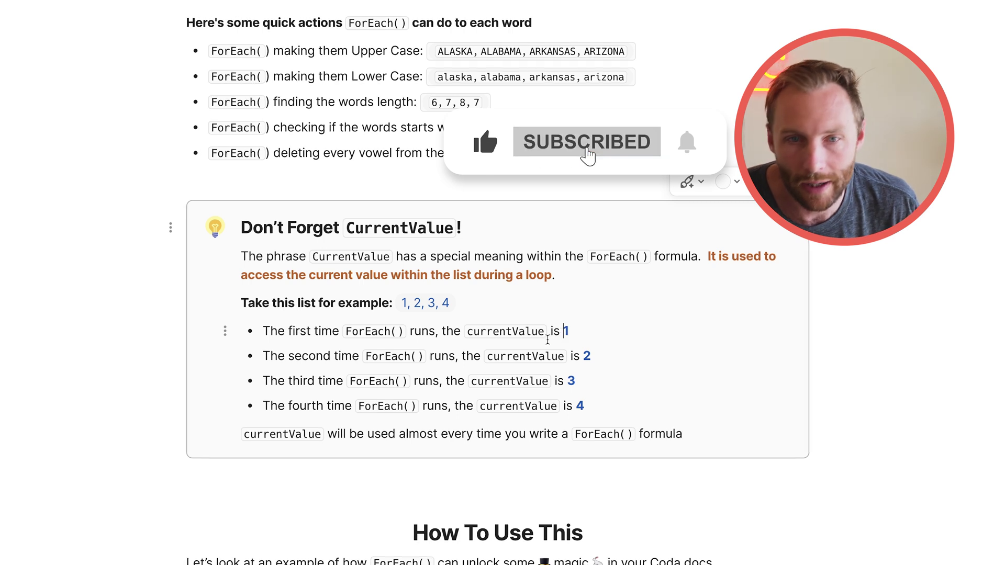
left_click(405, 358)
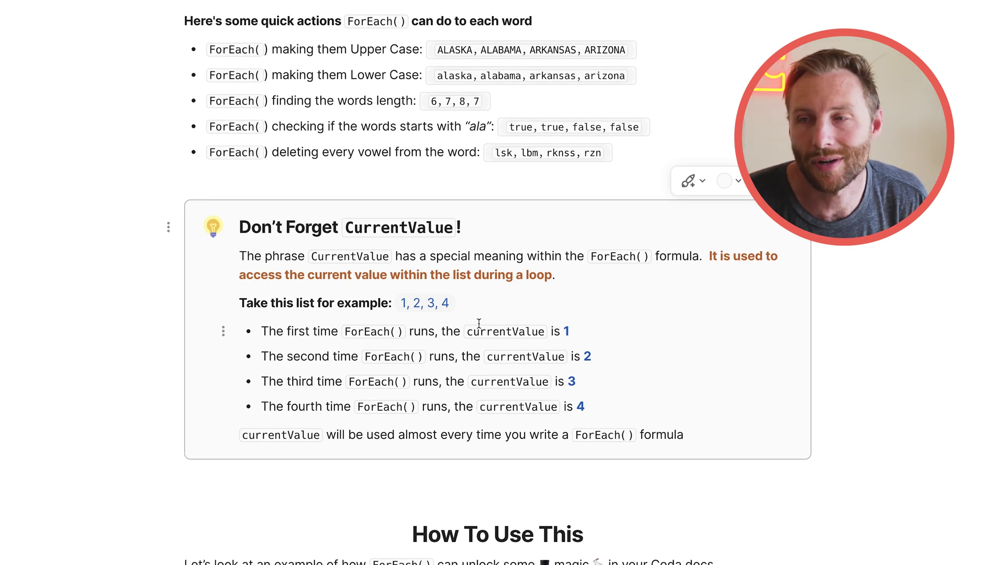
mouse_move(4, 70)
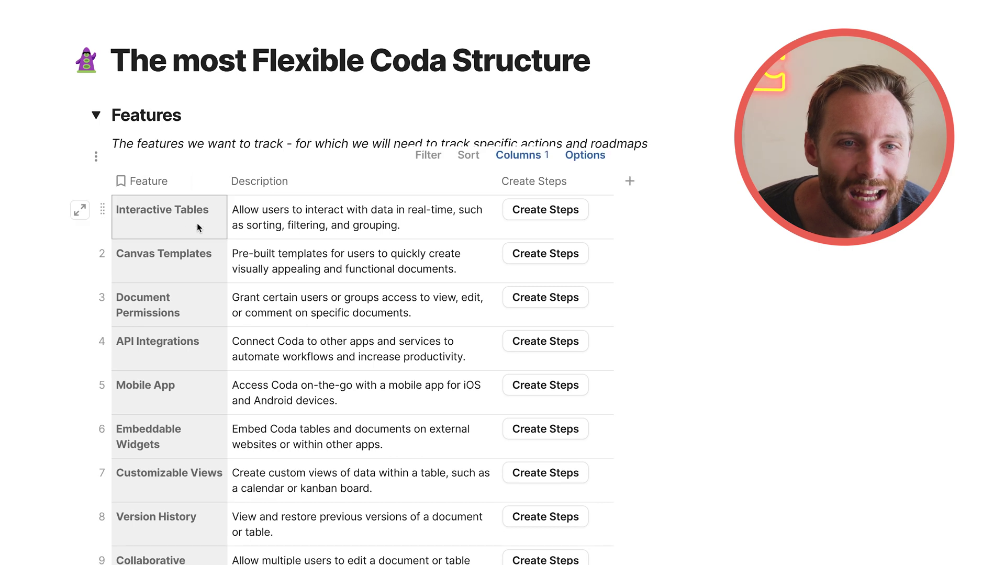
- Select the Document Permissions, API Integrations and Mobile App rows, then scroll toward Template Steps
left_click_drag(197, 257, 194, 558)
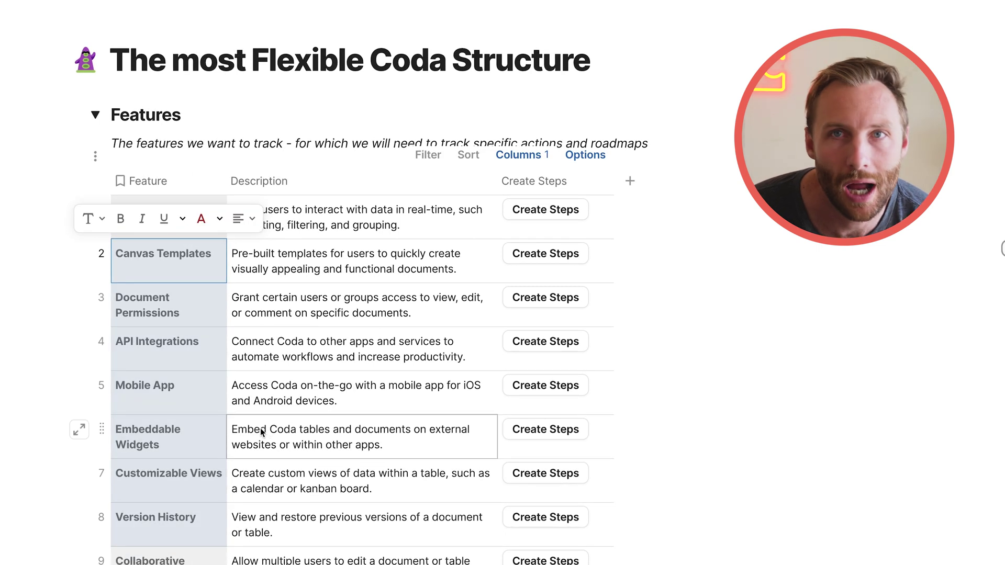
left_click_drag(173, 311, 532, 309)
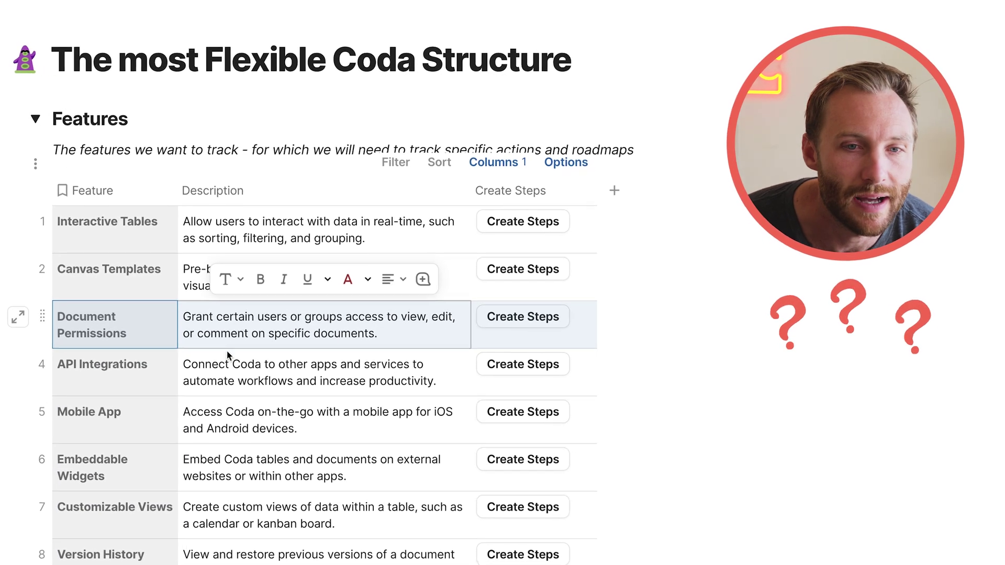
left_click_drag(131, 369, 277, 371)
left_click(170, 432)
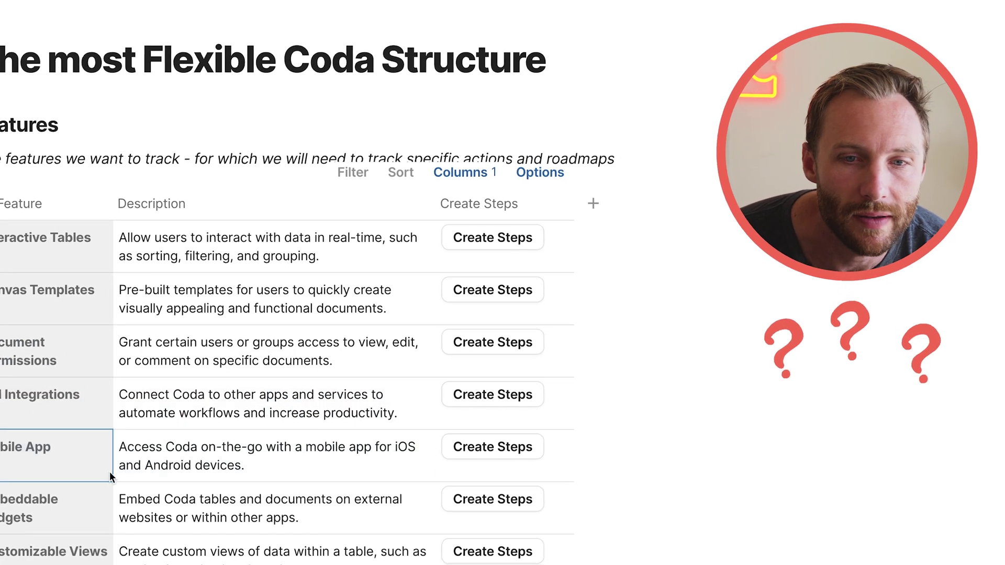
left_click_drag(109, 472, 297, 478)
left_click(50, 413)
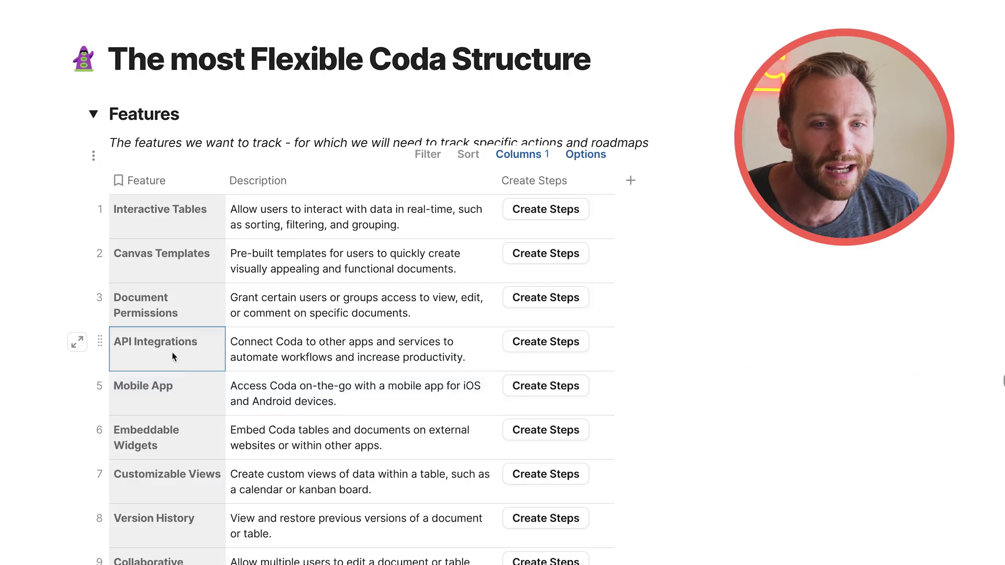
left_click_drag(178, 320, 323, 309)
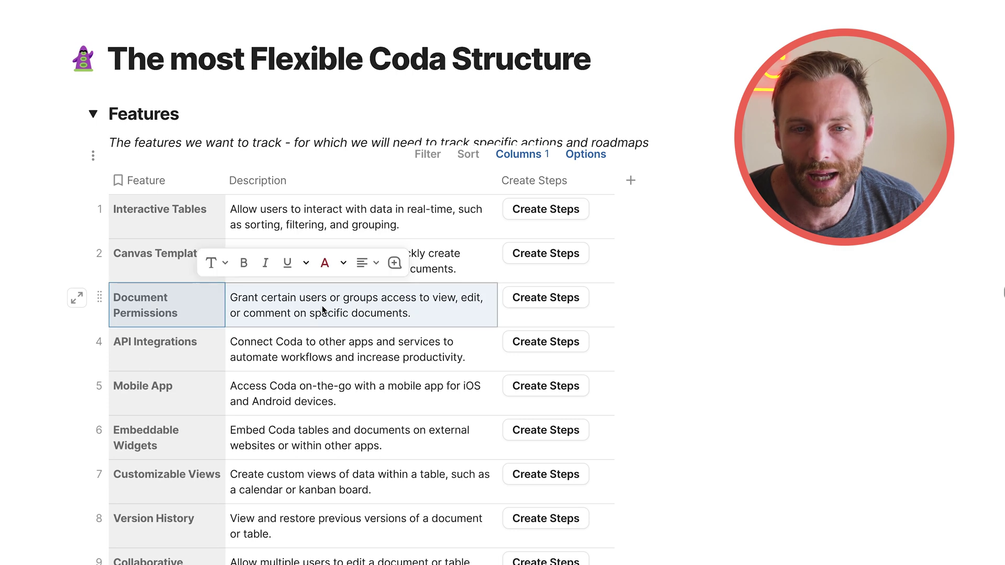
scroll(315, 344, "down", 3)
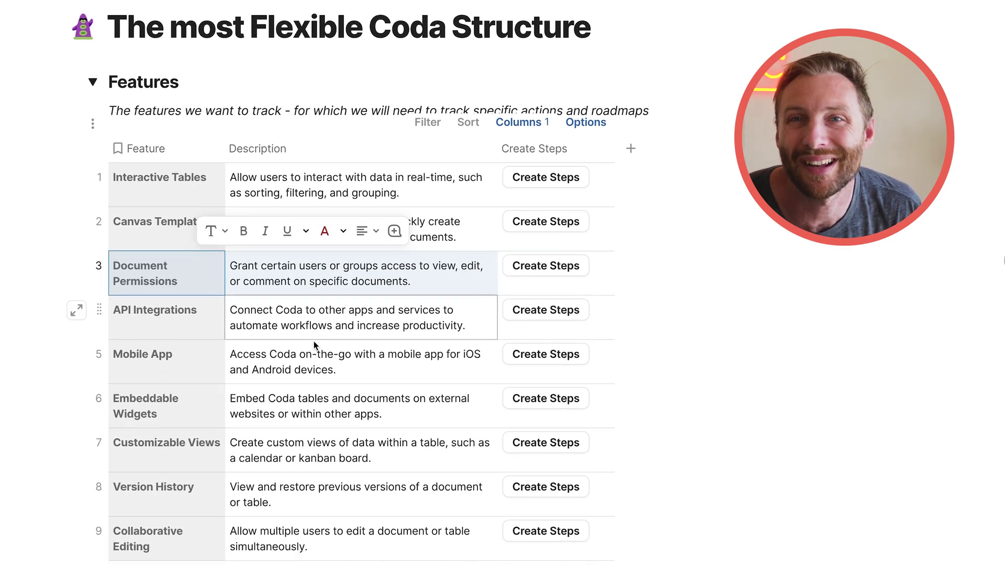
scroll(313, 345, "down", 3)
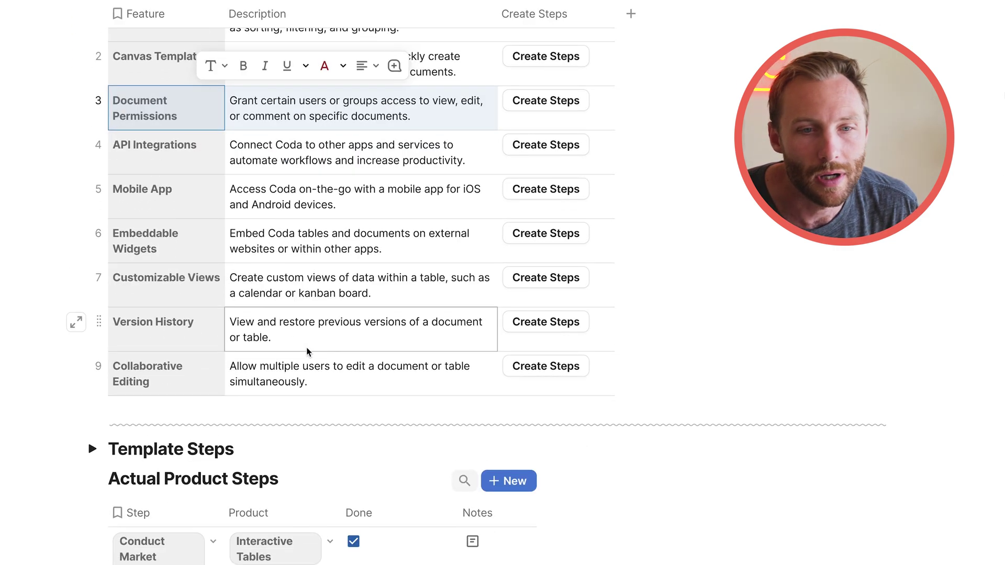
left_click(89, 451)
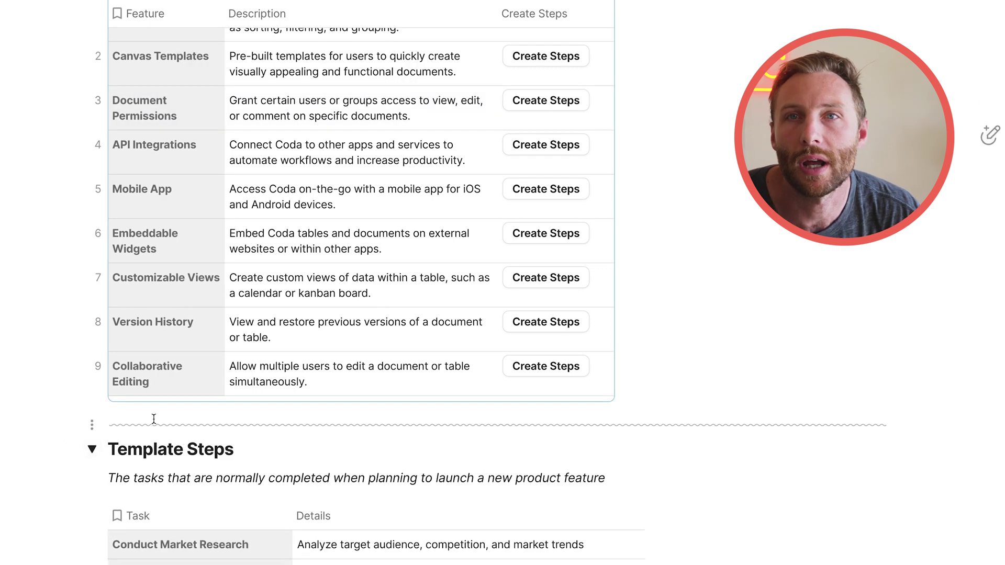
scroll(303, 370, "down", 10)
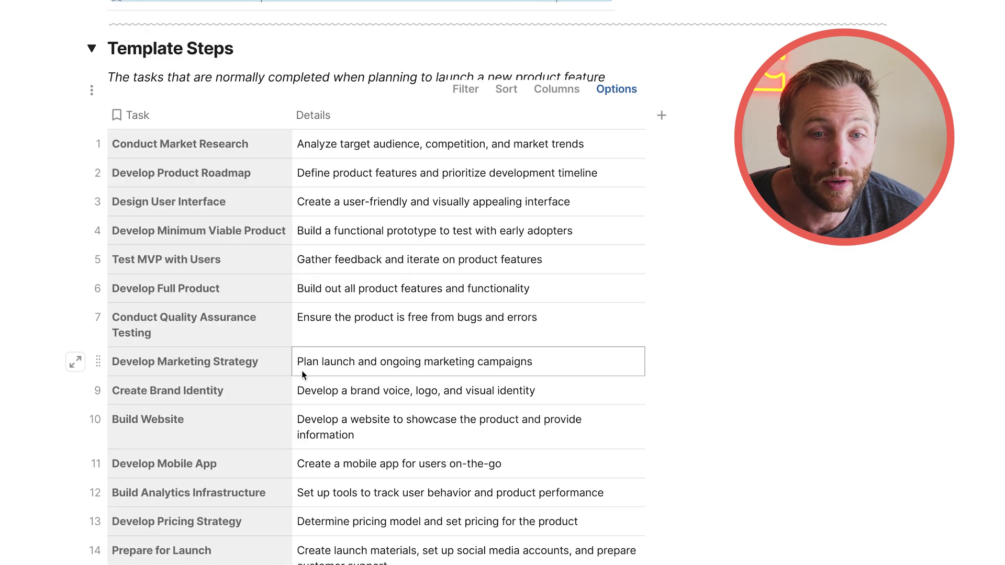
left_click(227, 173)
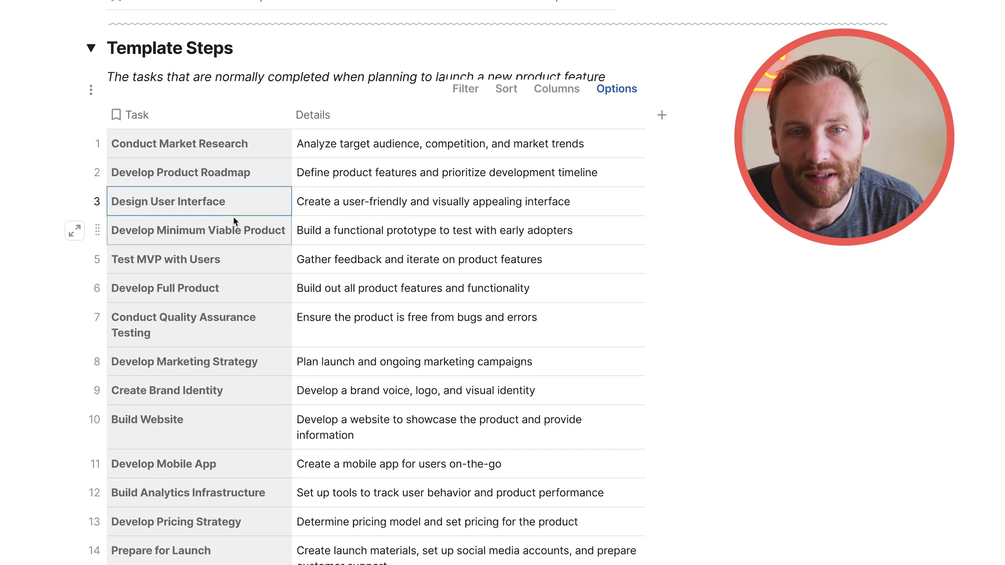
left_click(242, 263)
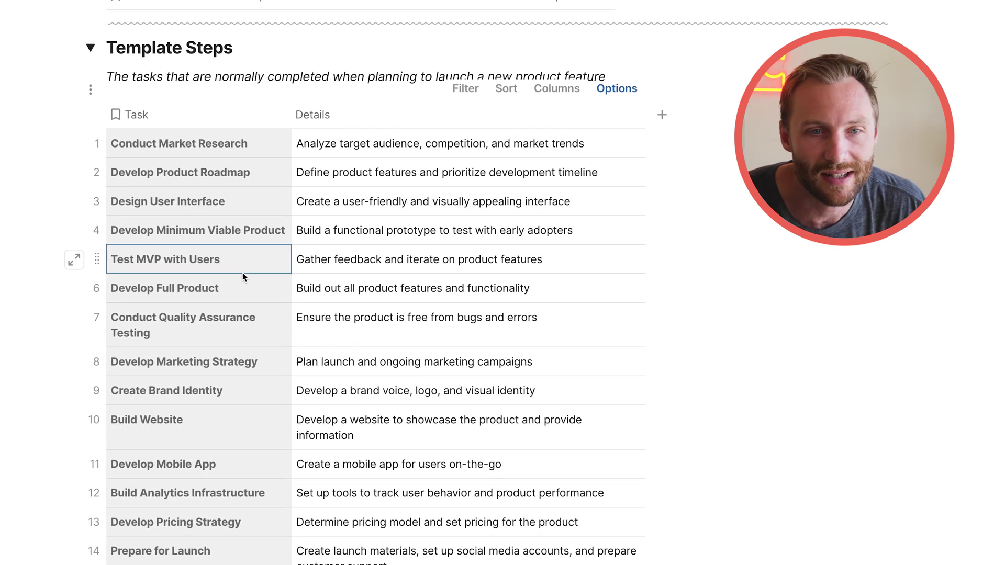
scroll(243, 276, "up", 1)
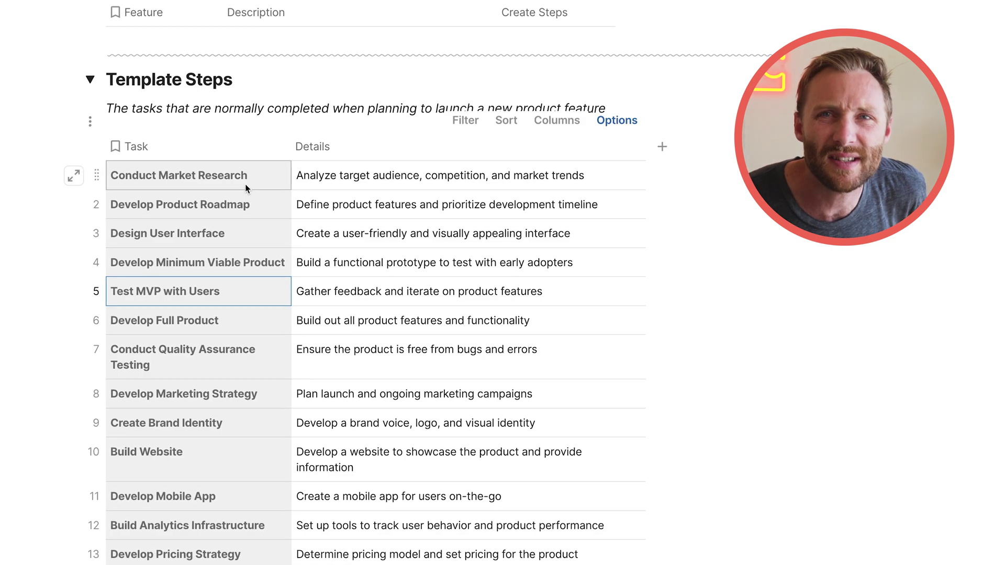
left_click_drag(259, 178, 249, 311)
scroll(249, 312, "up", 4)
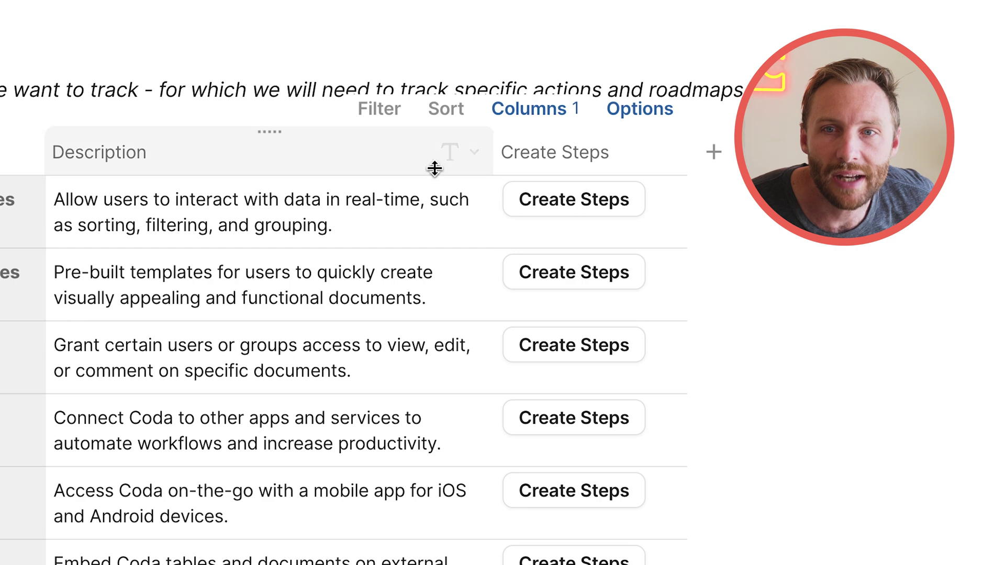
left_click(507, 153)
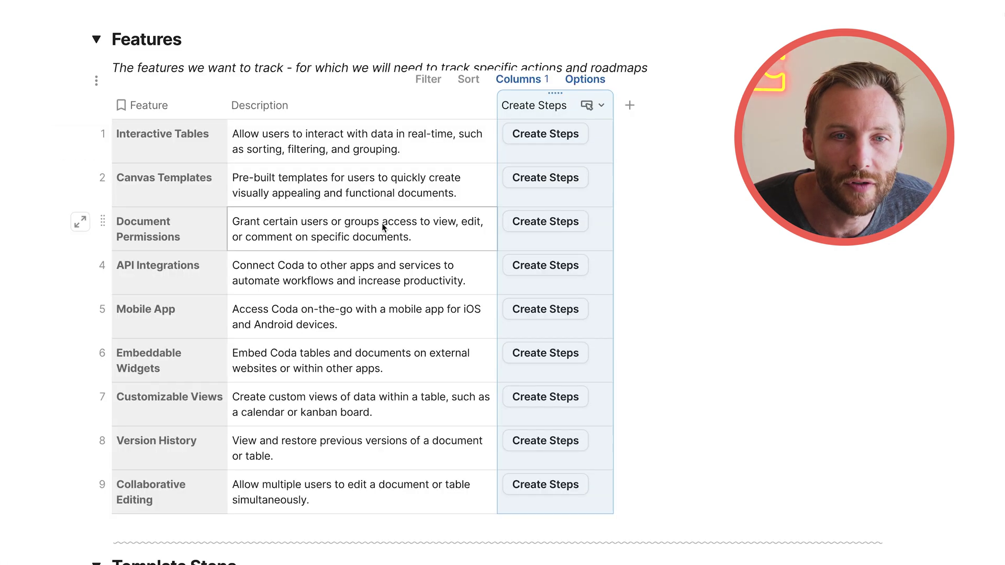
- Run Create Steps on the Document Permissions row, adding 15 steps beginning with Conduct Market Research
left_click(80, 224)
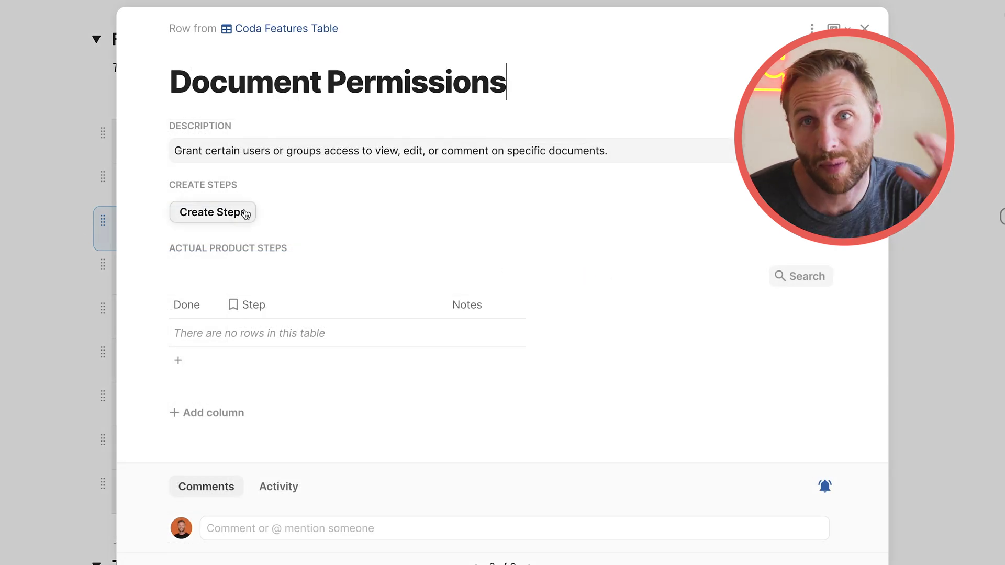
left_click(246, 212)
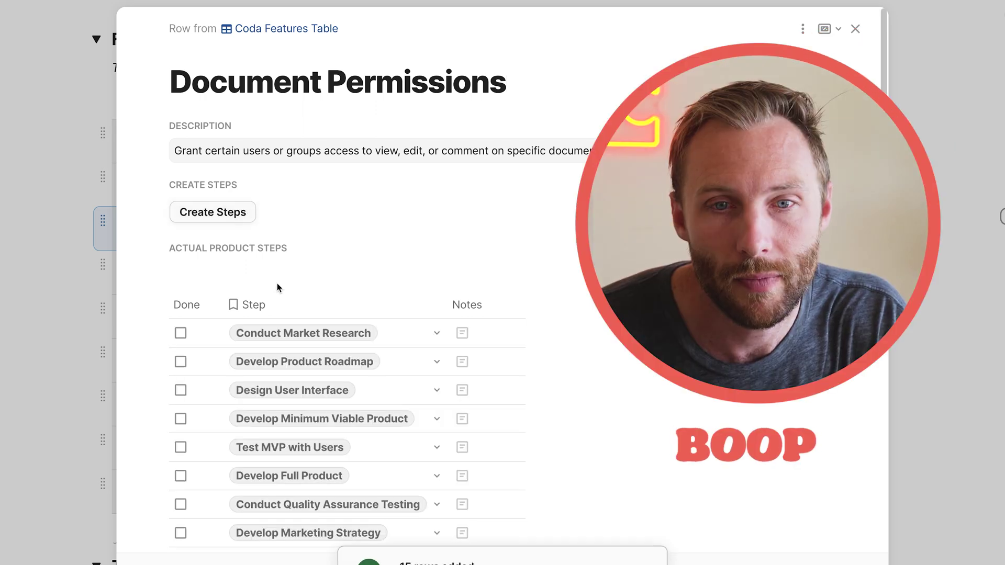
scroll(314, 409, "down", 5)
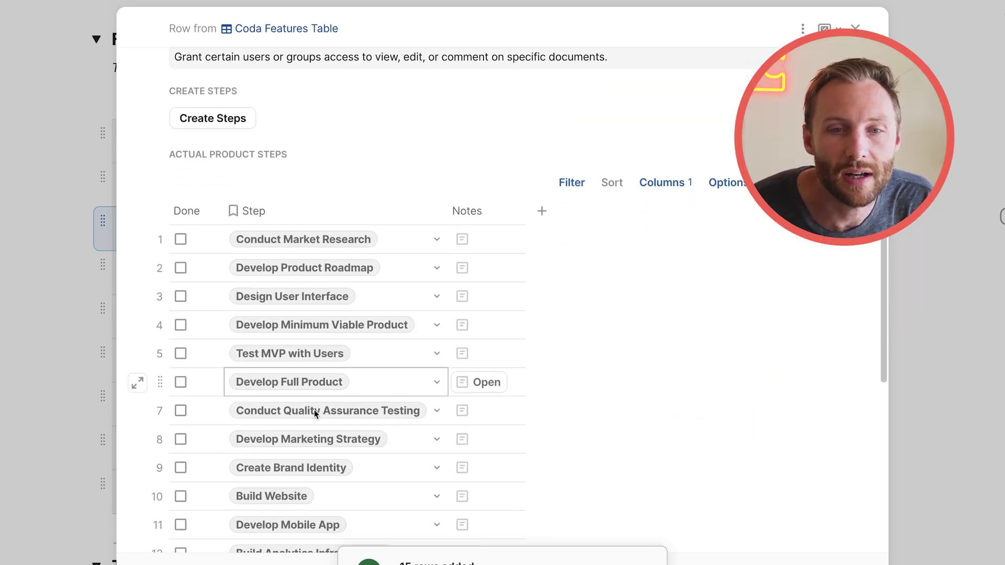
scroll(315, 415, "up", 4)
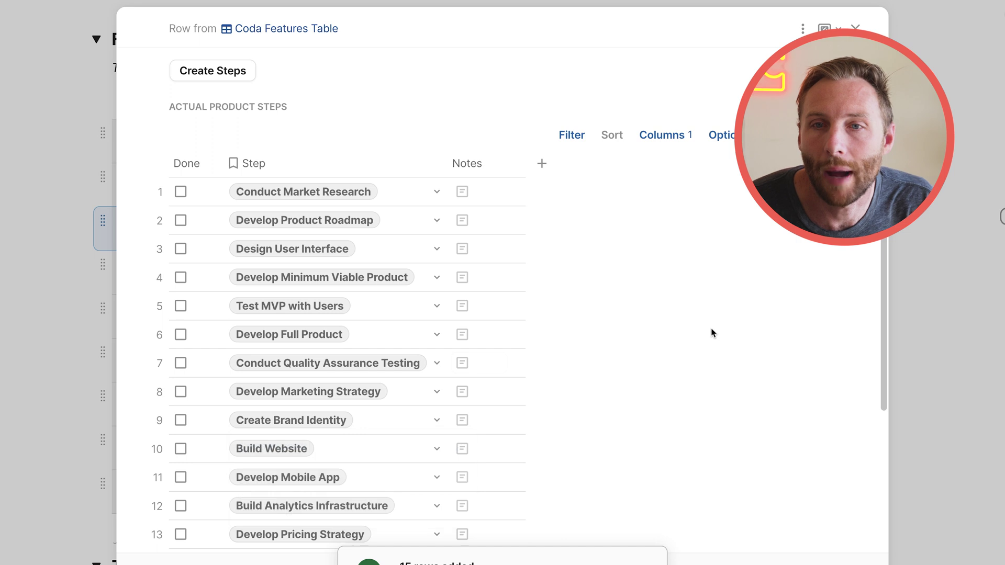
scroll(641, 375, "up", 2)
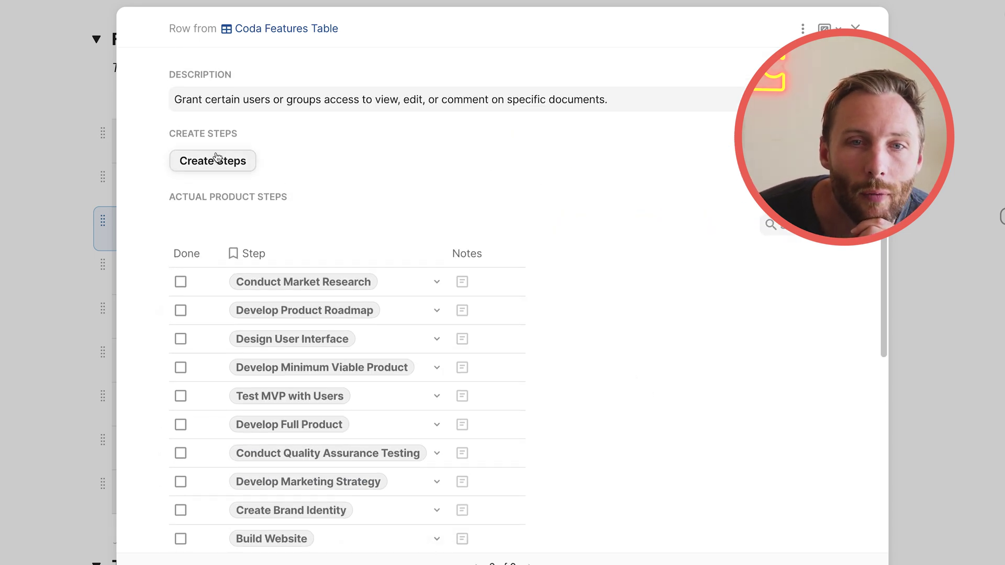
- Review the Create Steps On Click ForEach(AddRow(...)) formula and its Template Tasks table, then close the row
left_click(805, 137)
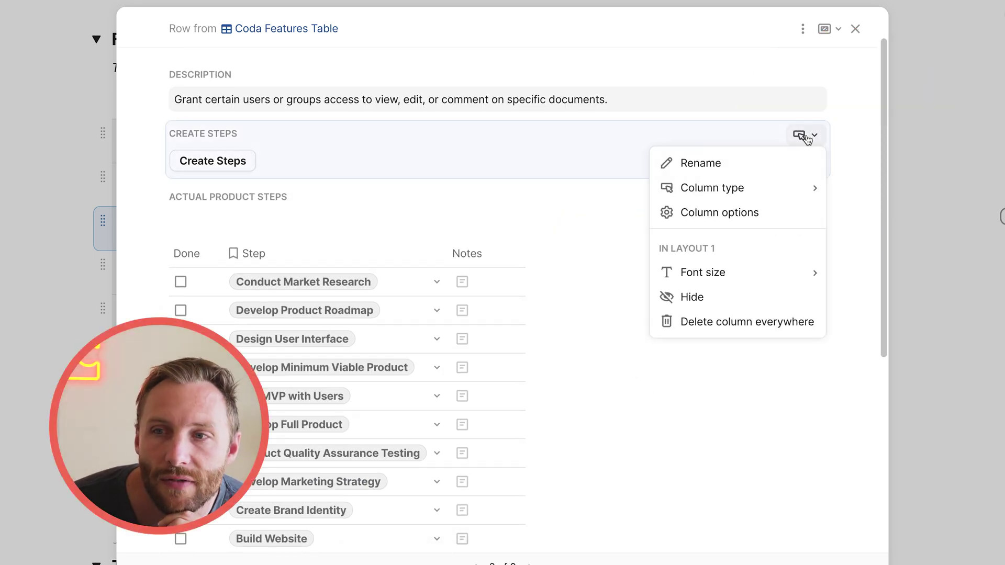
left_click(746, 212)
left_click(749, 296)
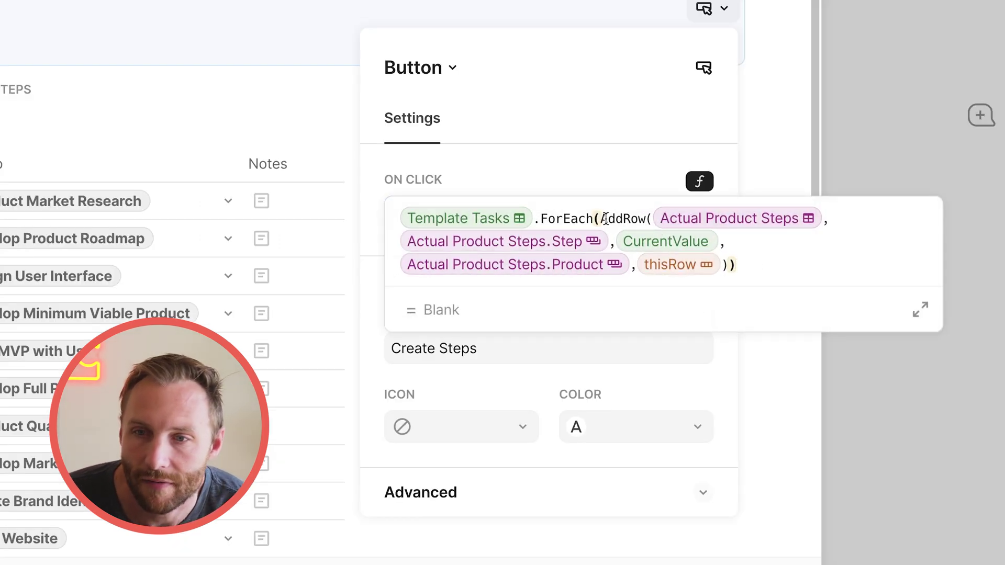
left_click(478, 218)
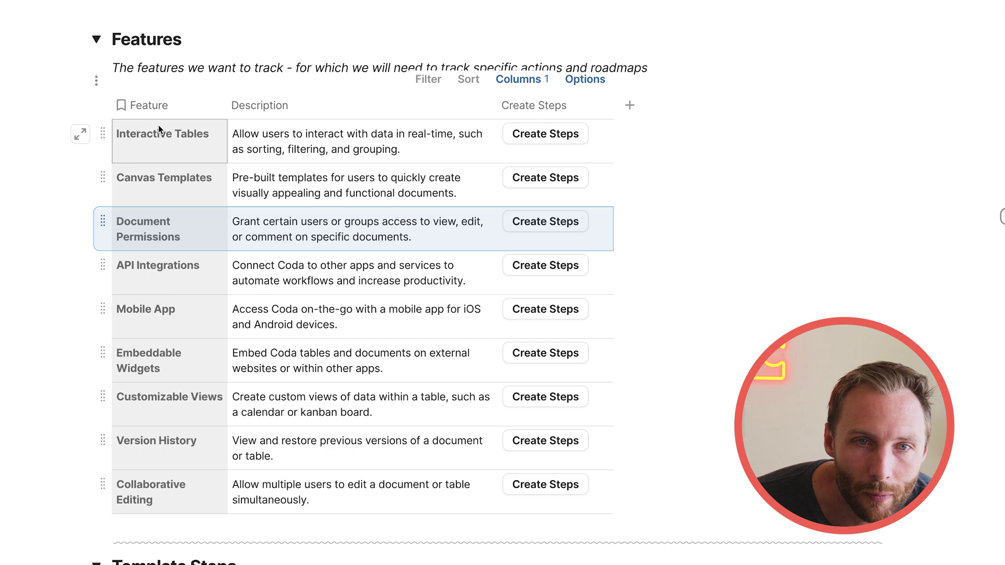
mouse_move(158, 125)
left_mouse_down()
mouse_move(131, 138)
mouse_move(168, 145)
mouse_move(173, 126)
mouse_move(134, 126)
mouse_move(158, 137)
left_mouse_up()
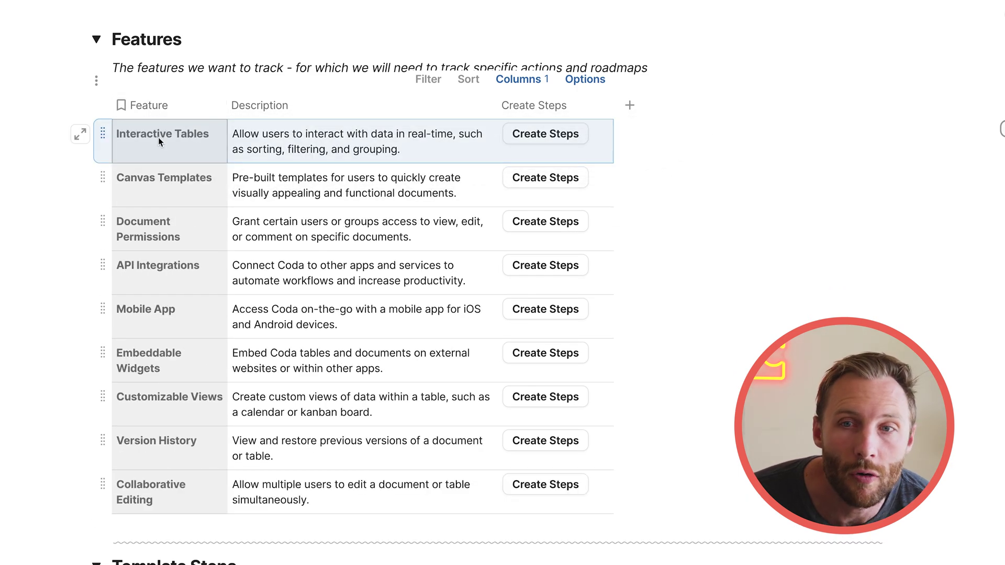
left_click(528, 102)
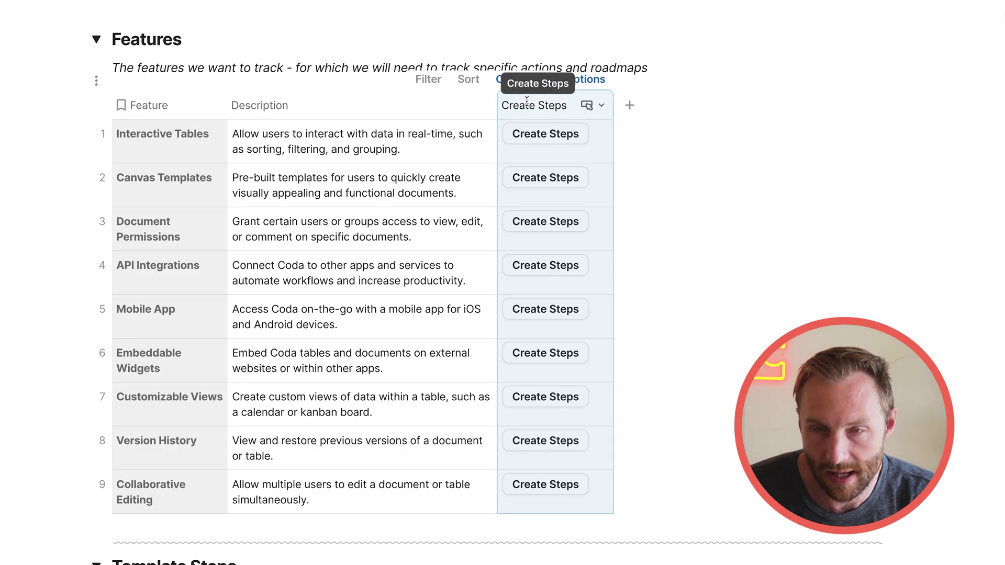
left_click(526, 102)
left_click(550, 246)
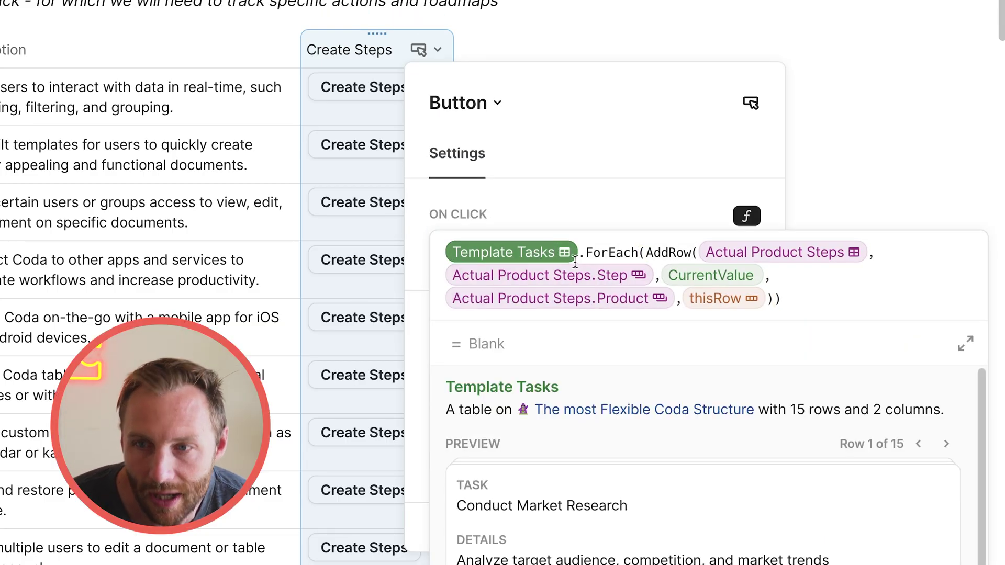
left_click(660, 252)
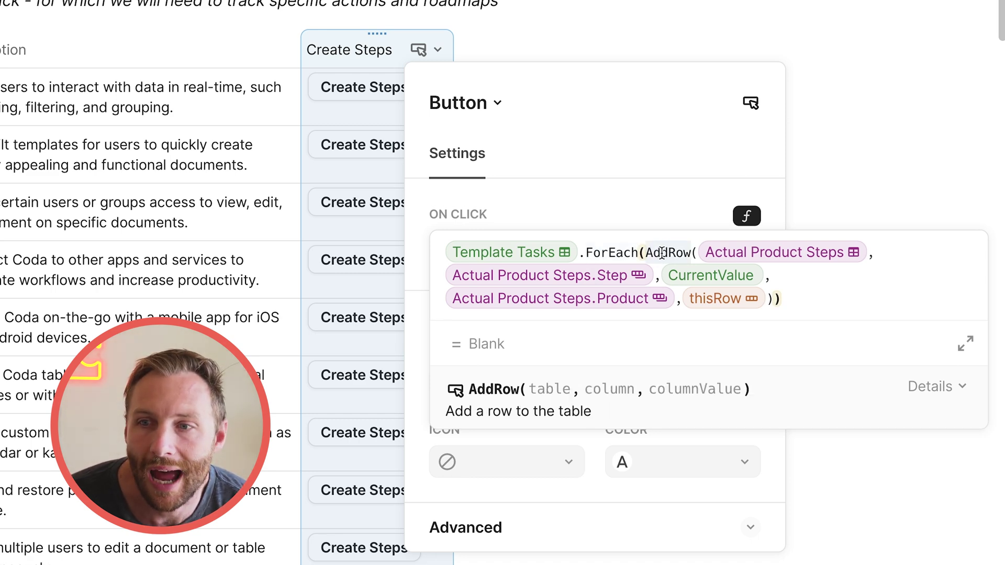
left_click(789, 257)
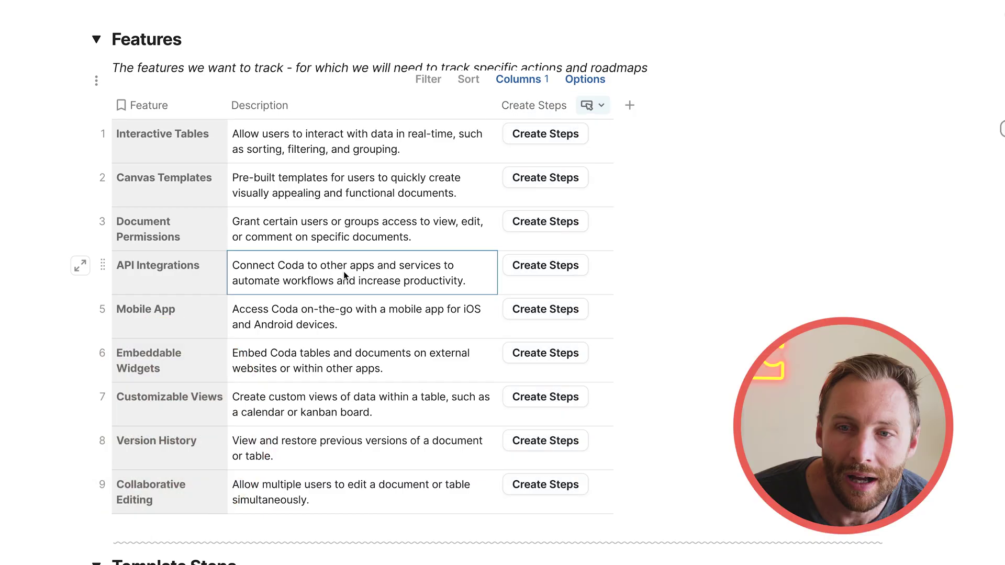
- Run Create Steps on the Mobile App row, adding 15 steps beginning with Conduct Market Research
scroll(360, 403, "down", 6)
scroll(362, 420, "down", 6)
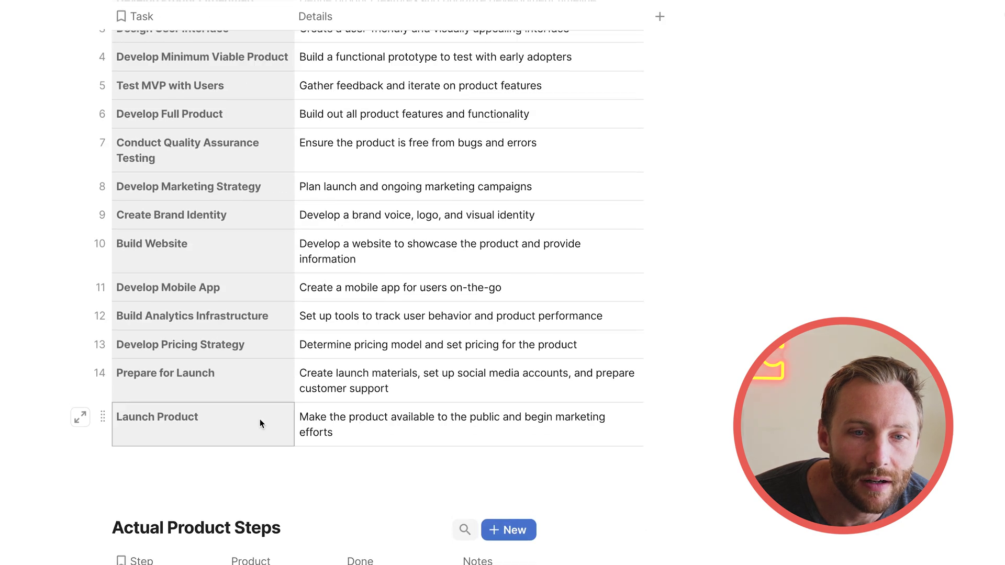
scroll(237, 426, "up", 6)
scroll(237, 426, "up", 5)
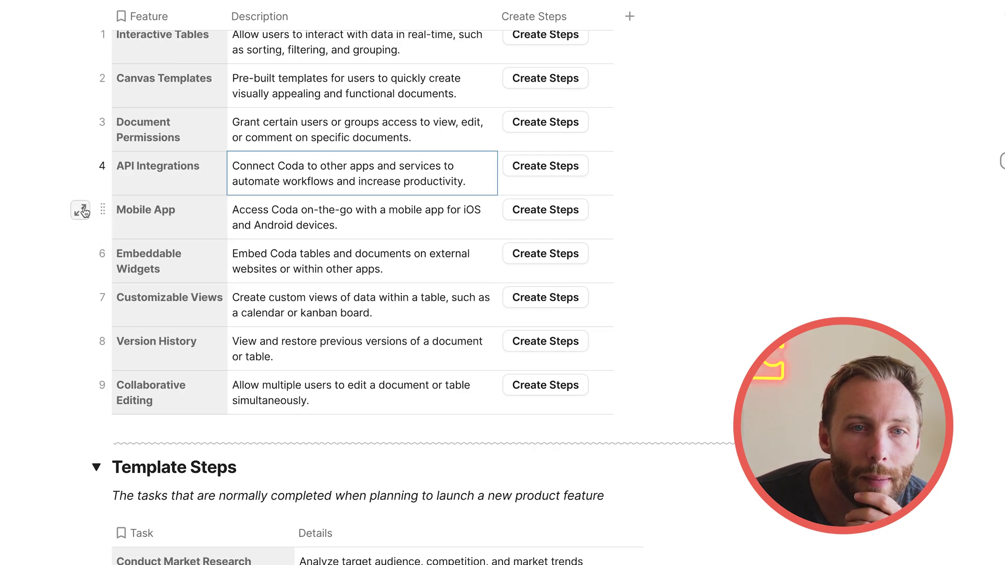
left_click(82, 211)
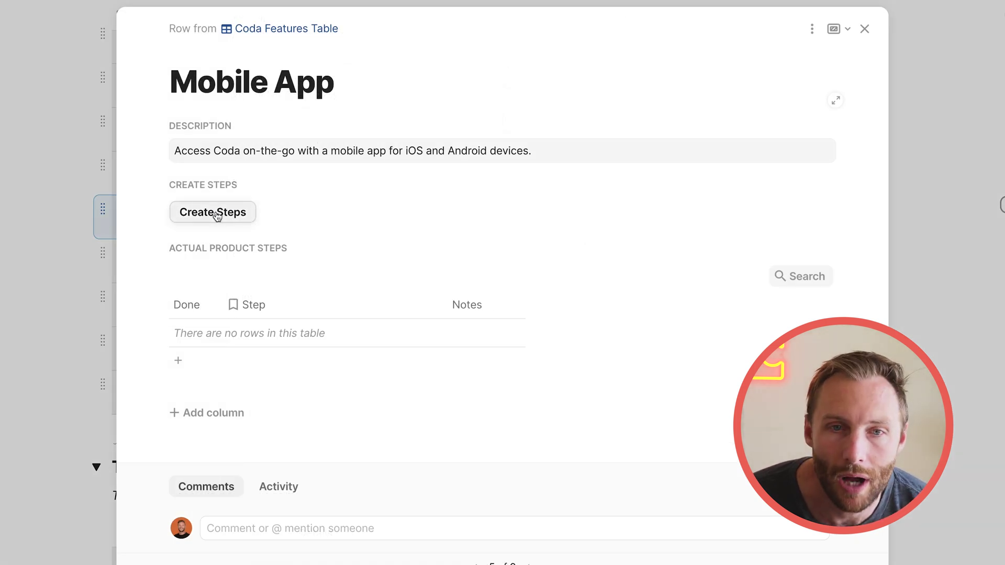
left_click(218, 214)
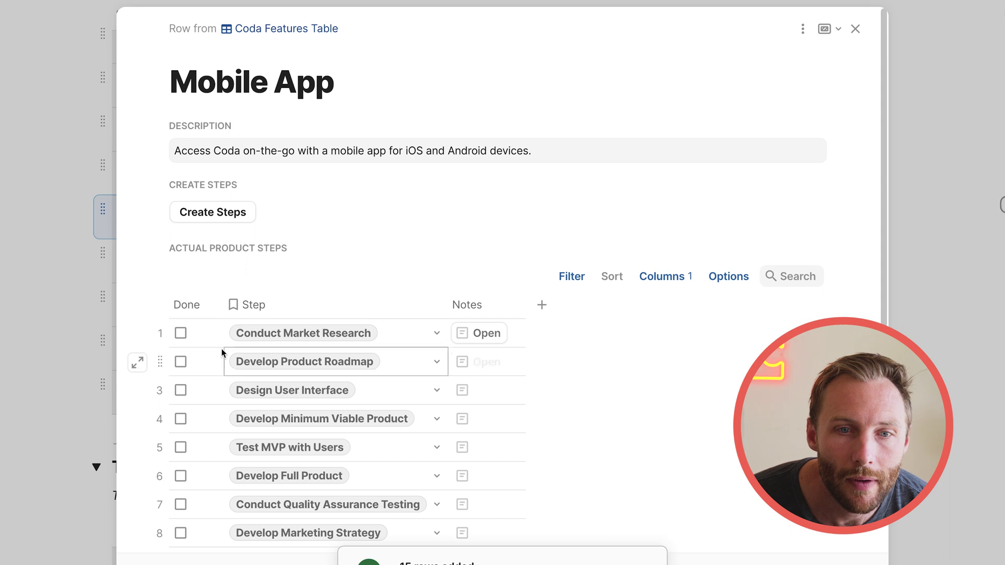
left_click_drag(205, 334, 511, 490)
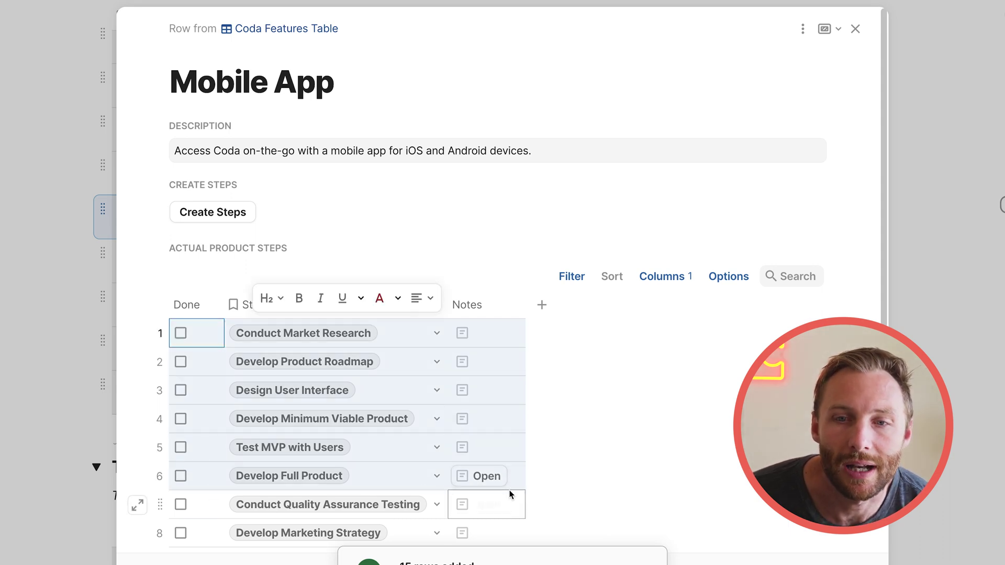